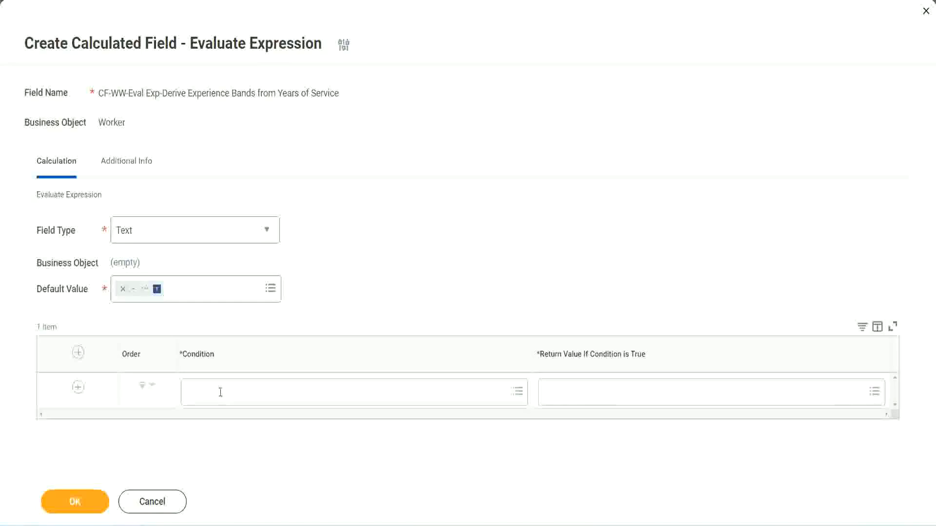
Copy the name CF-WW-TF-Length of Service between 0 and 7 years from the Notepad++ notes and set it as the first row's condition.
click(221, 393)
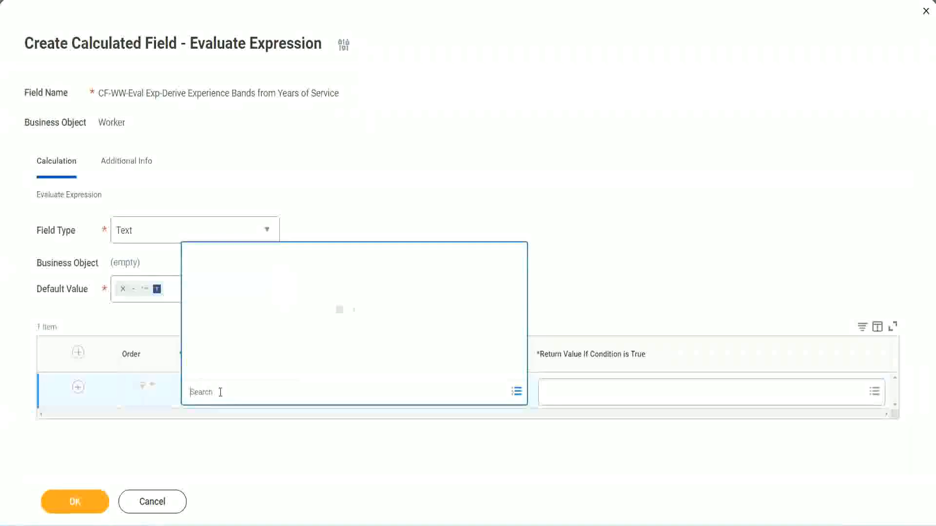
click(359, 222)
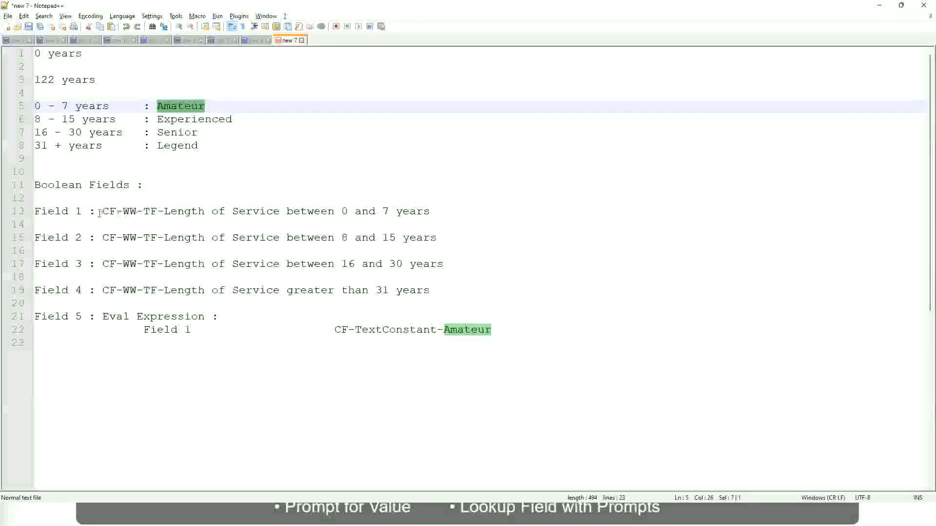
drag(103, 211, 430, 215)
key(ctrl+c)
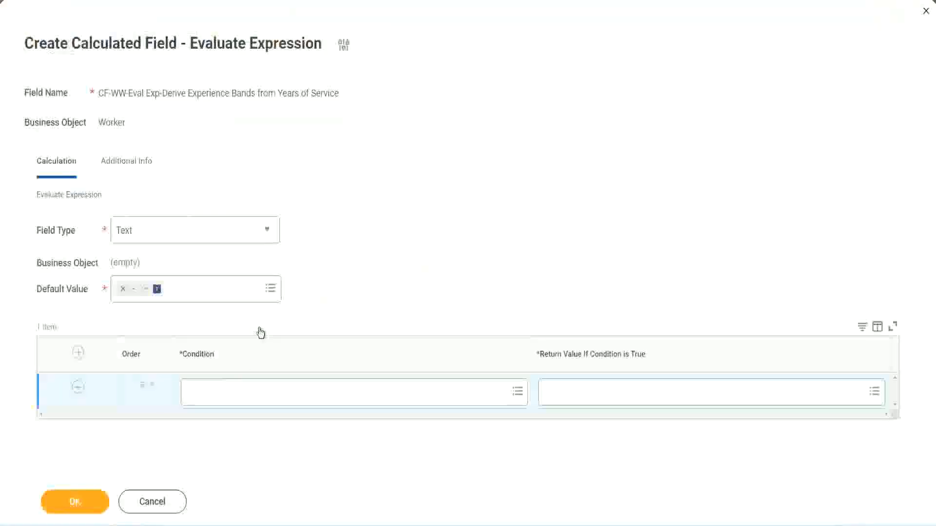
click(238, 395)
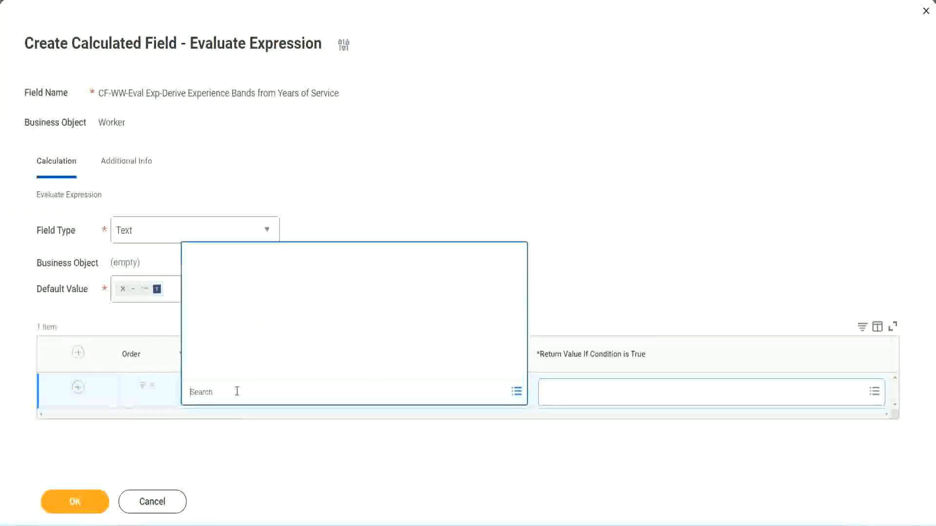
key(ctrl+v)
key(Return)
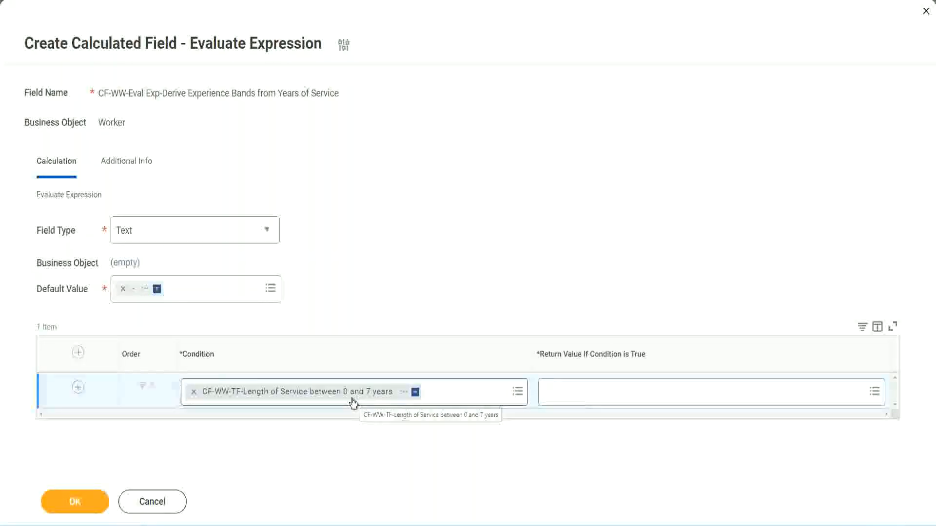
click(608, 396)
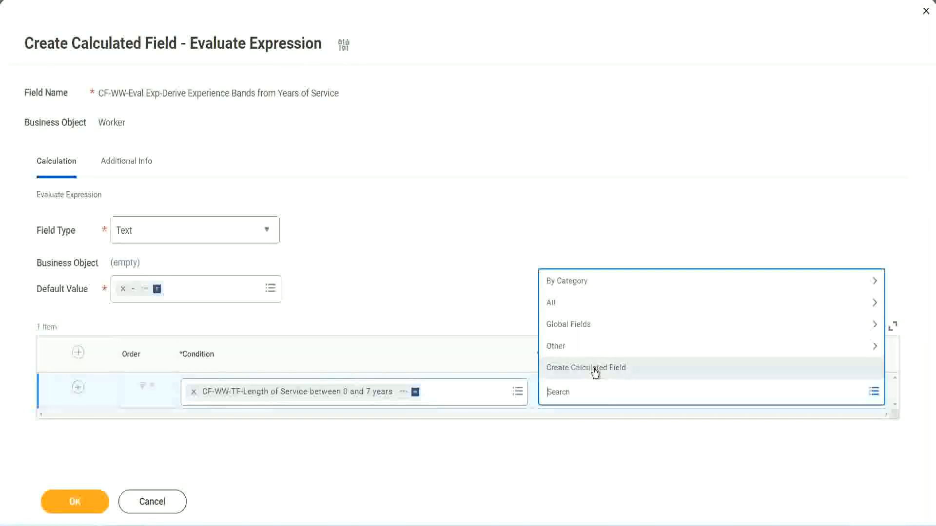
click(542, 243)
click(563, 398)
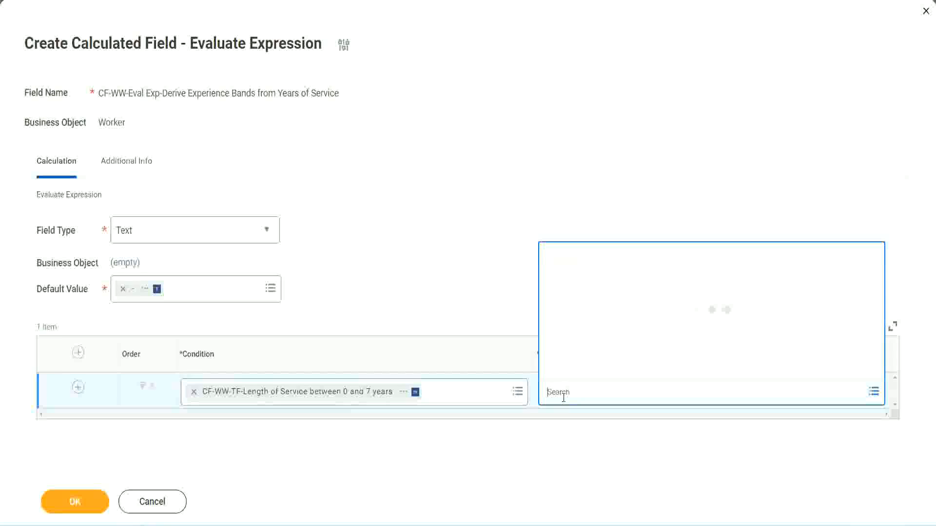
text(Amaterue)
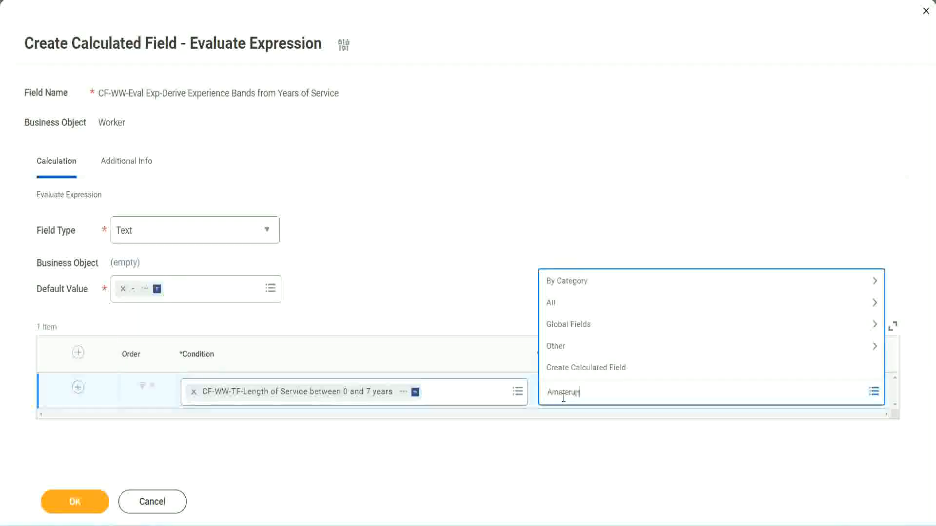
click(472, 284)
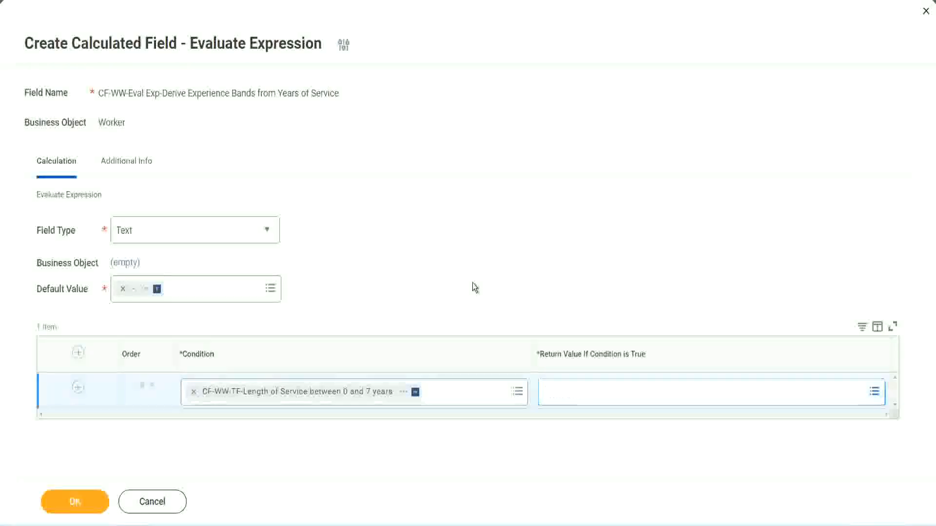
click(590, 397)
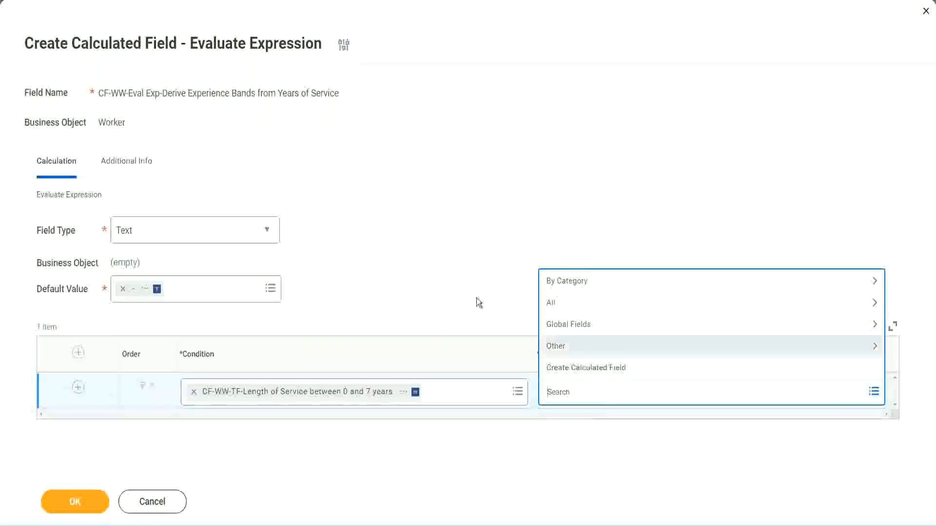
click(472, 283)
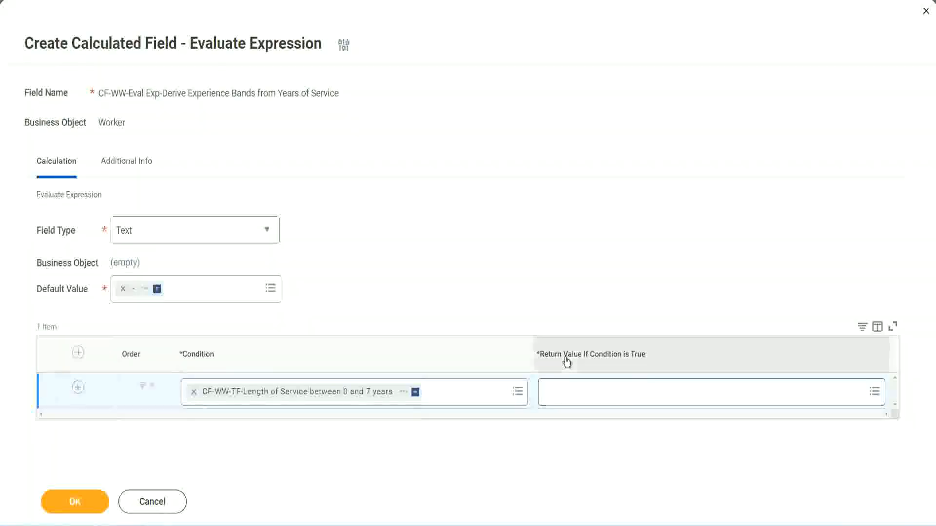
Start creating a new calculated field for the first row's return value and name it CF-WW-TC-Amateur.
click(607, 394)
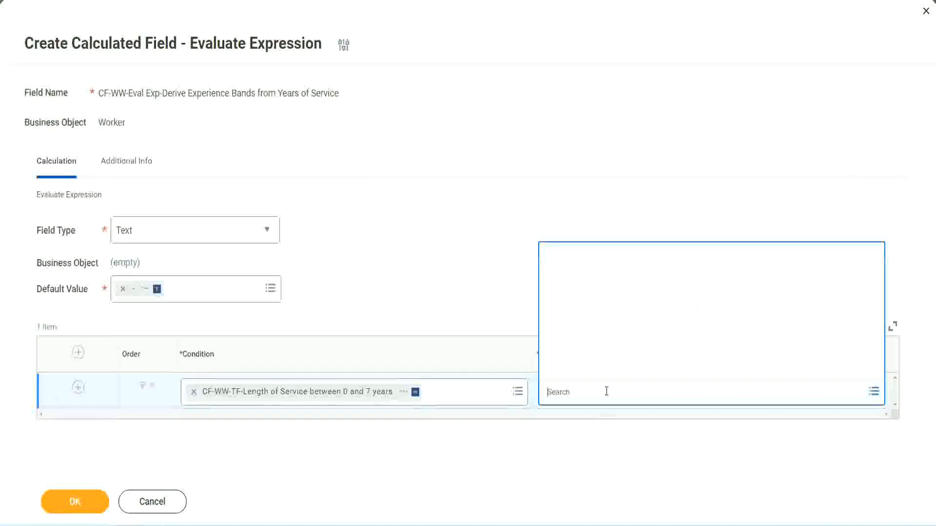
click(600, 369)
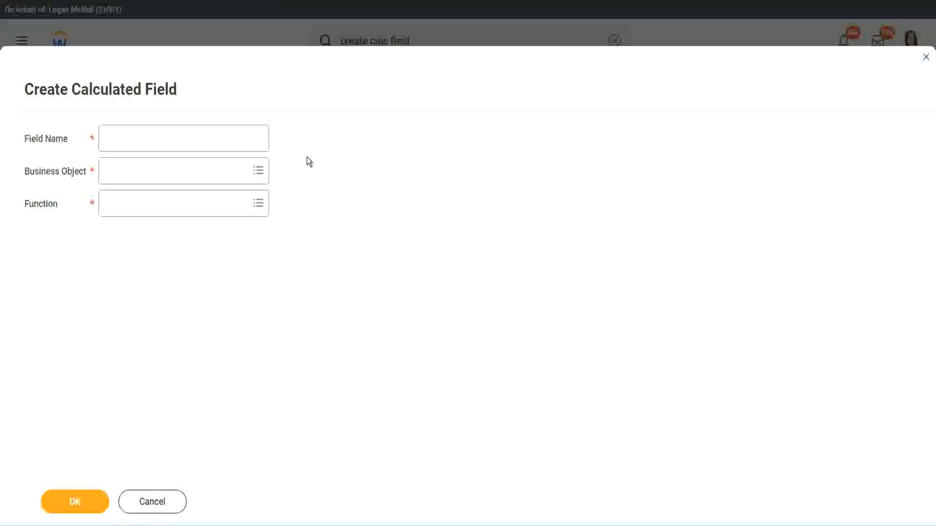
click(113, 140)
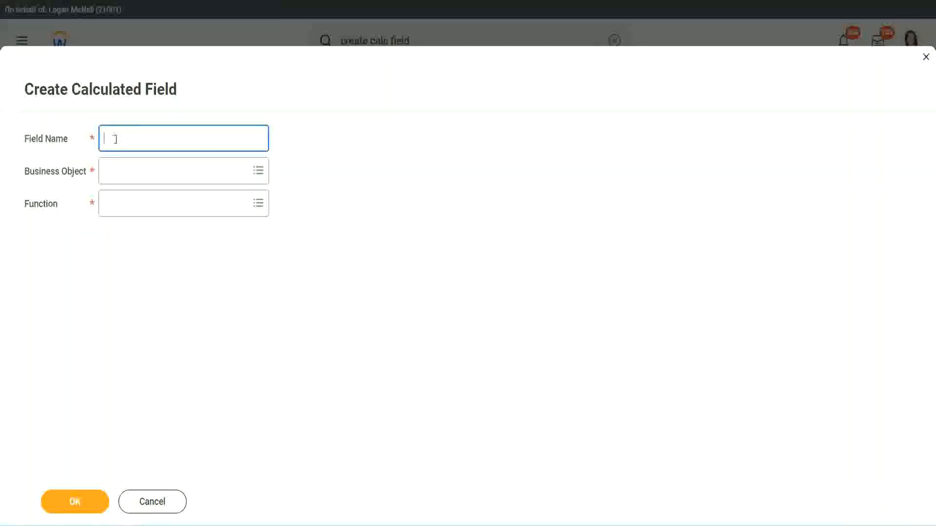
text(CF-TC-Amateur)
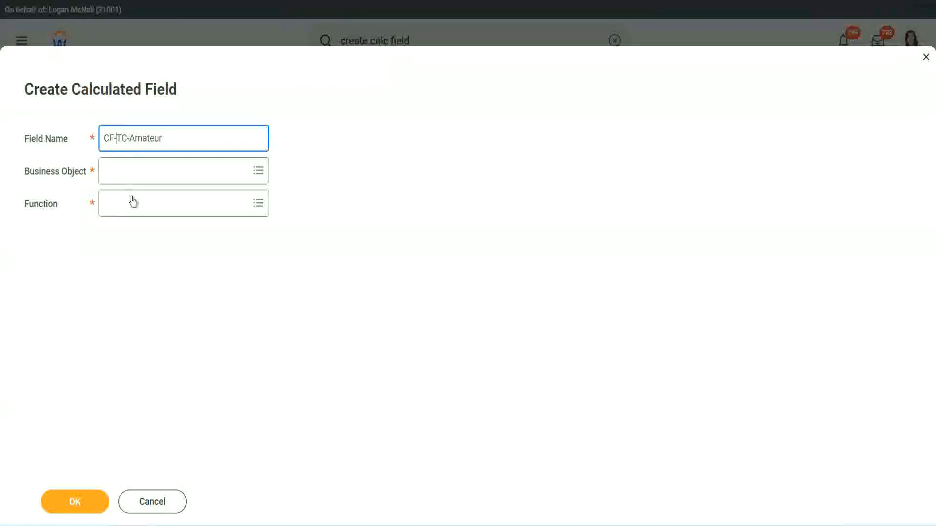
text(WW-)
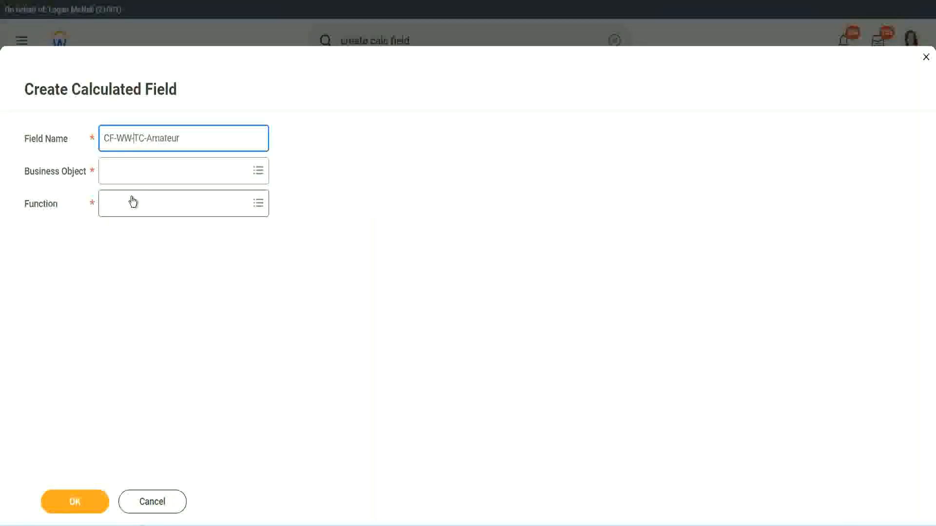
Set the new calculated field's business object to Global.
click(132, 171)
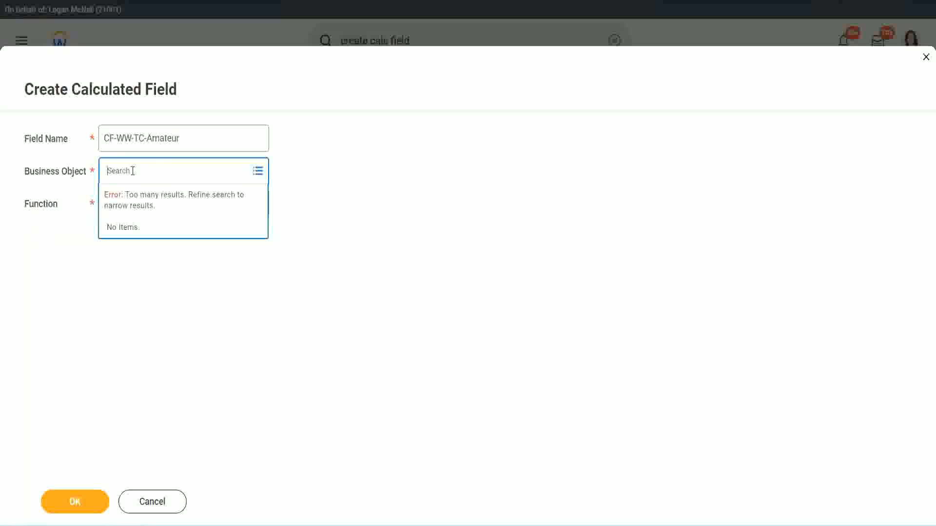
text(worker)
key(BackSpace)
text(global)
key(Return)
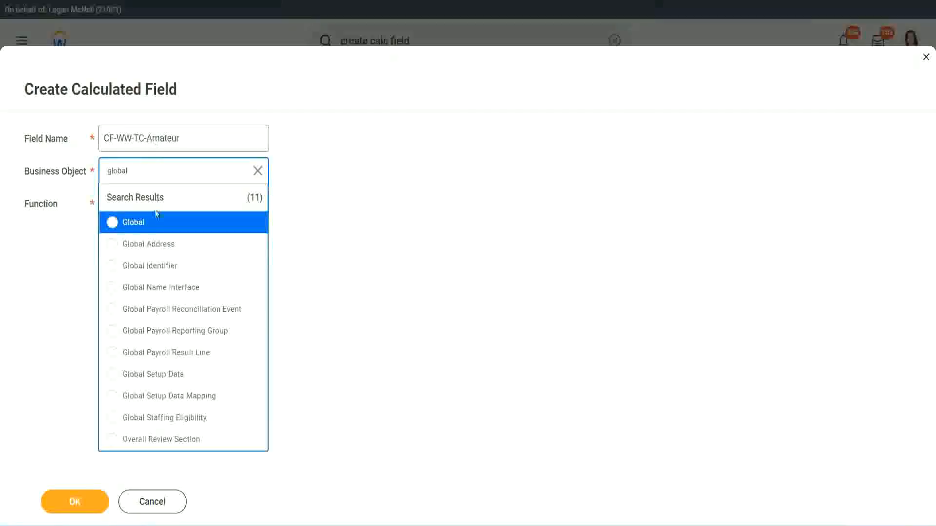
click(147, 229)
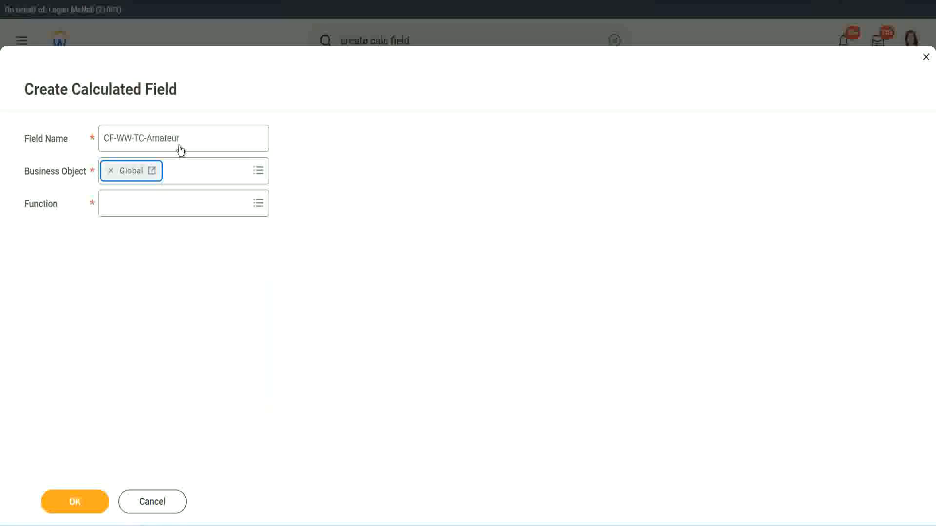
Copy the word Amateur from the end of the new calculated field's name.
triple_click(242, 132)
click(202, 141)
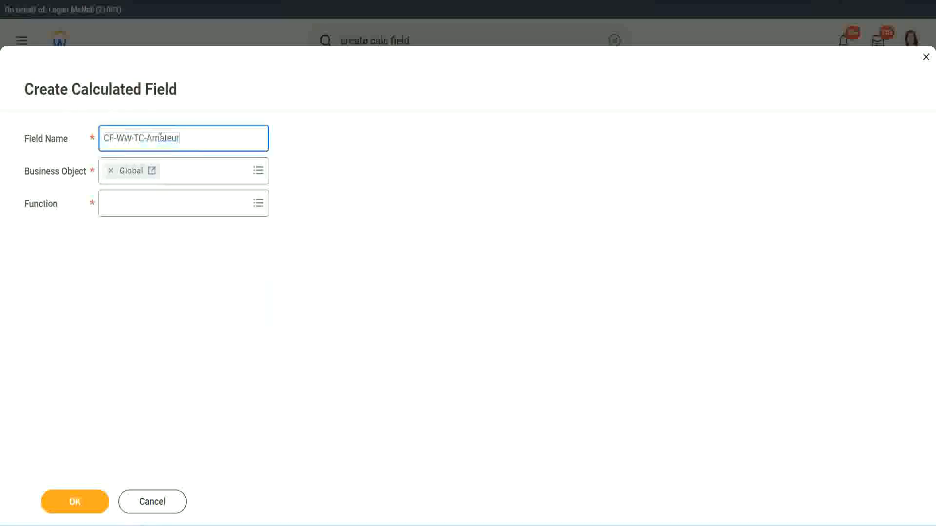
double_click(185, 137)
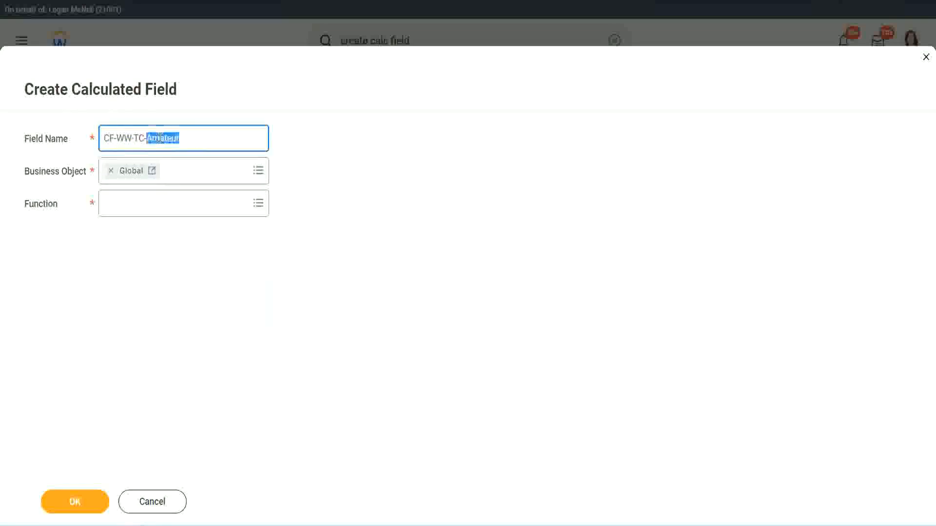
click(193, 136)
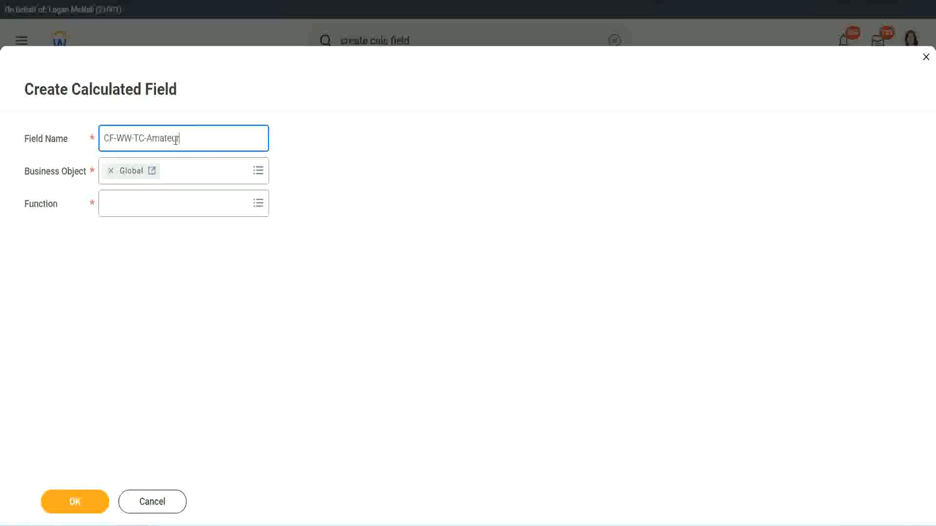
double_click(175, 140)
key(ctrl+c)
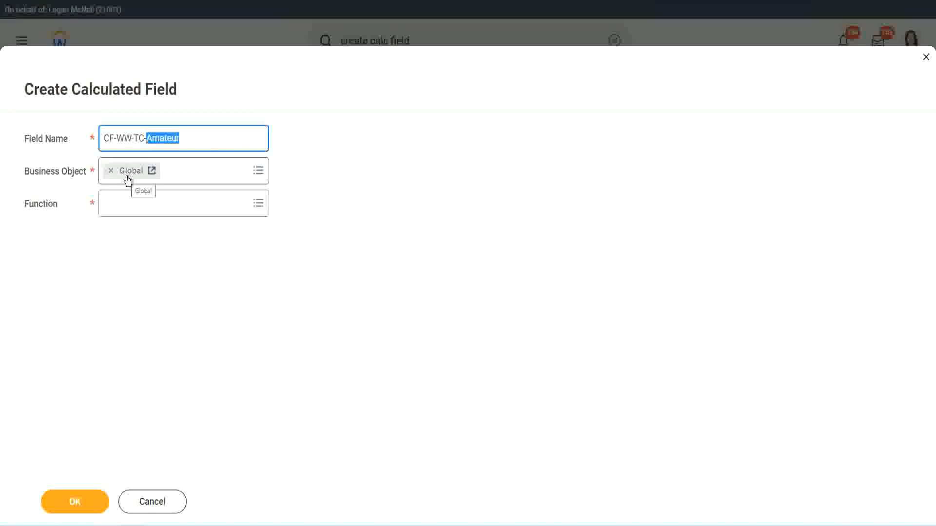
Set the calculated field's function to Text Constant and proceed to its definition.
click(130, 204)
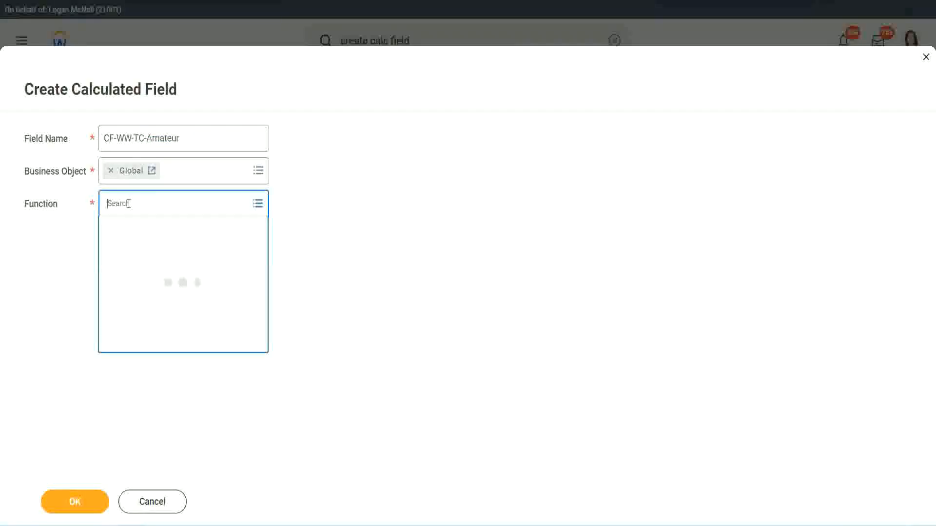
text(text cons)
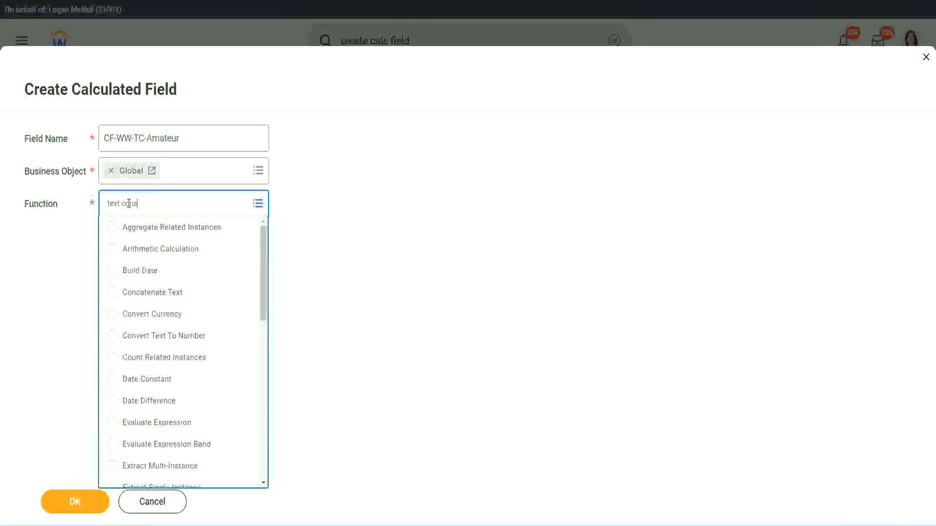
text(t)
key(Return)
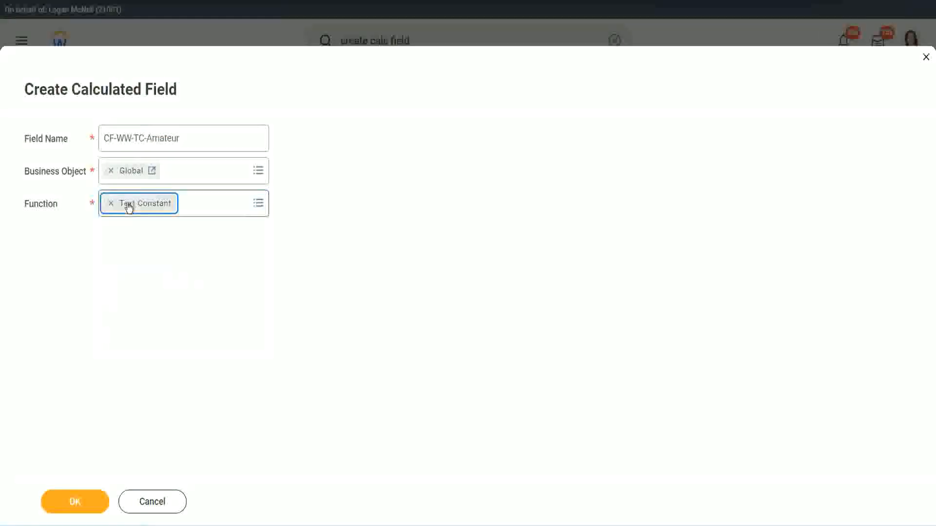
click(78, 513)
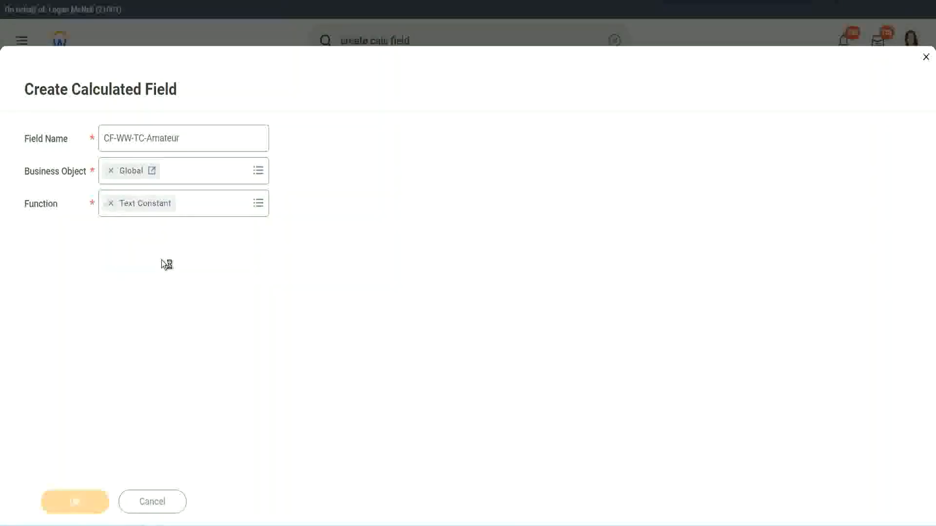
Enter Amateur as the text constant and save the calculated field as the first row's return value.
click(155, 275)
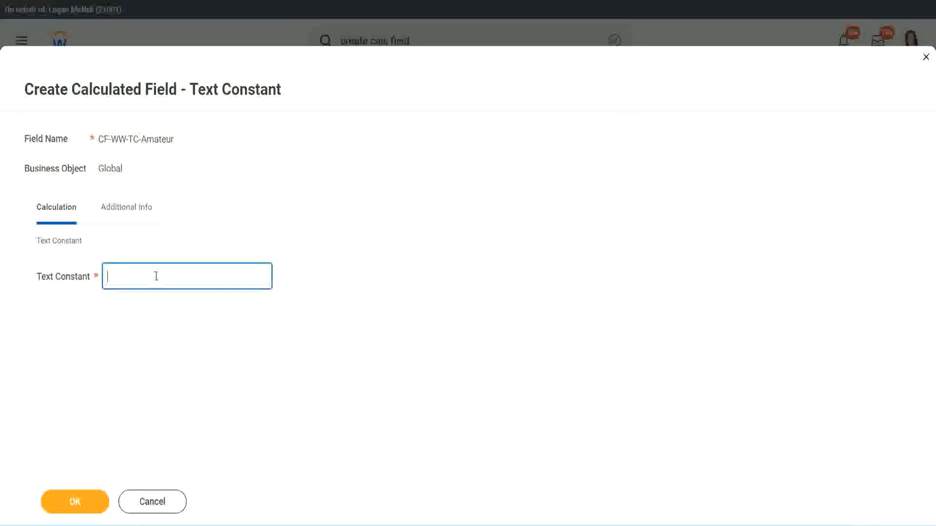
key(ctrl+v)
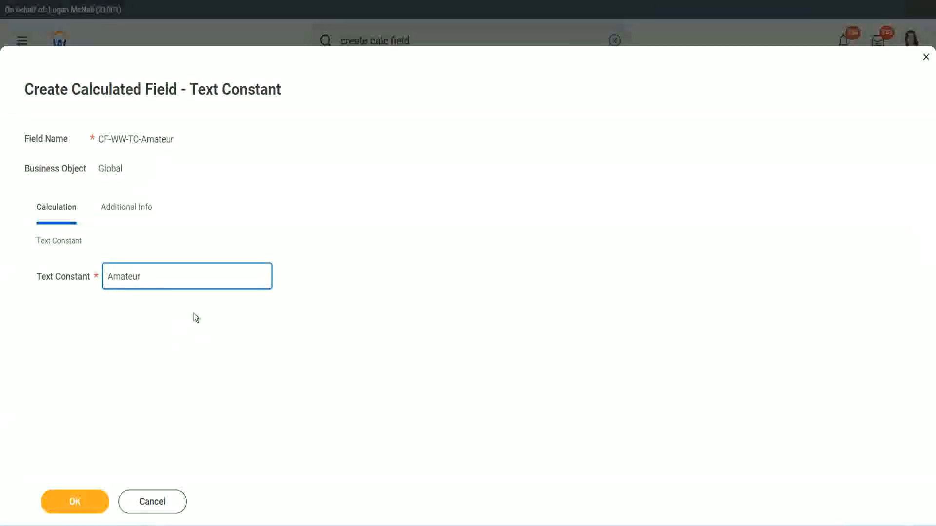
click(73, 502)
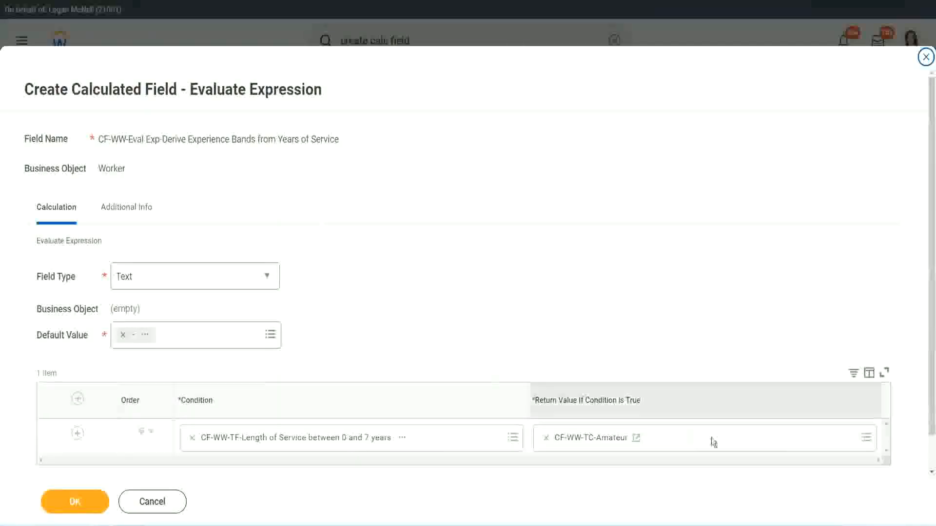
Copy the text of the CF-WW-TC-Amateur return value and add two empty condition rows below the first row.
right_click(580, 441)
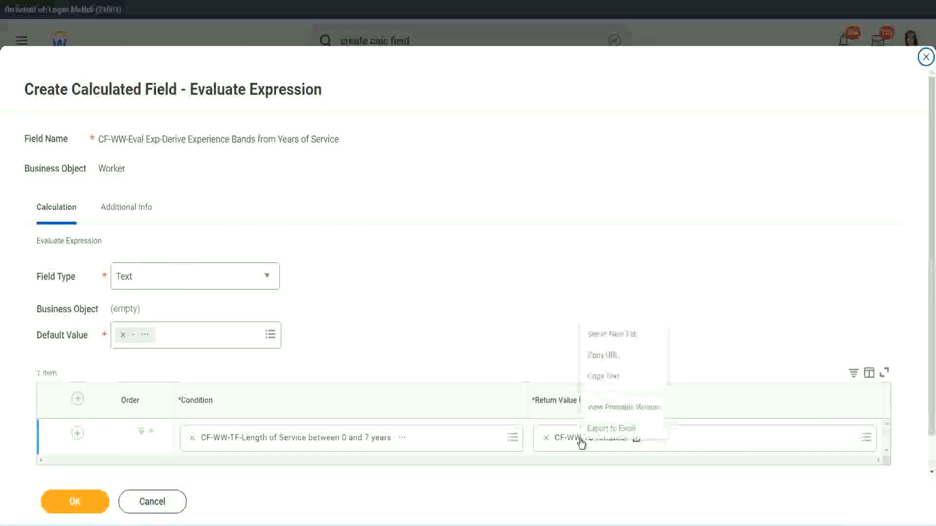
click(613, 378)
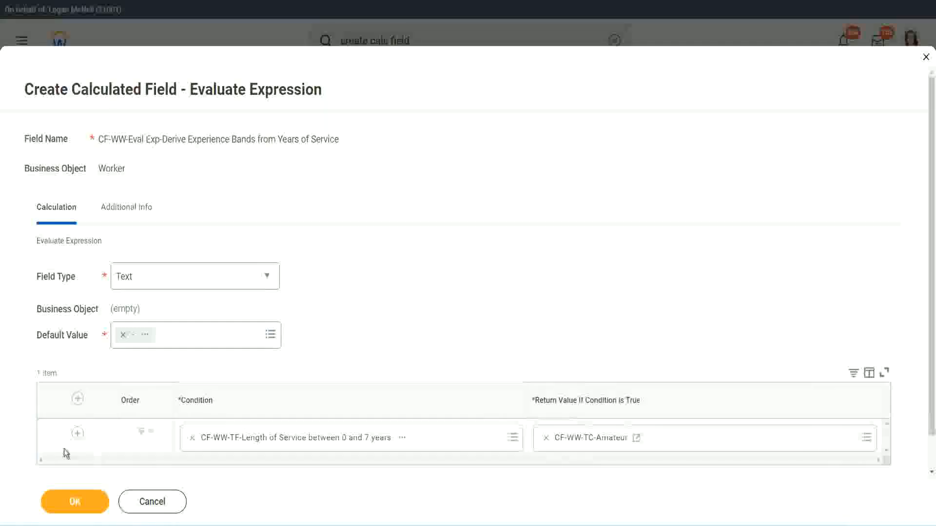
click(77, 434)
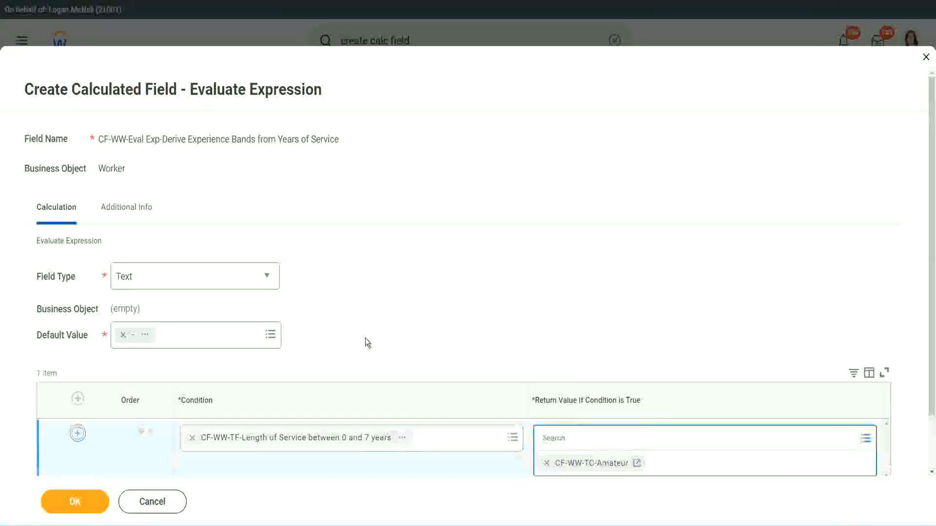
click(77, 434)
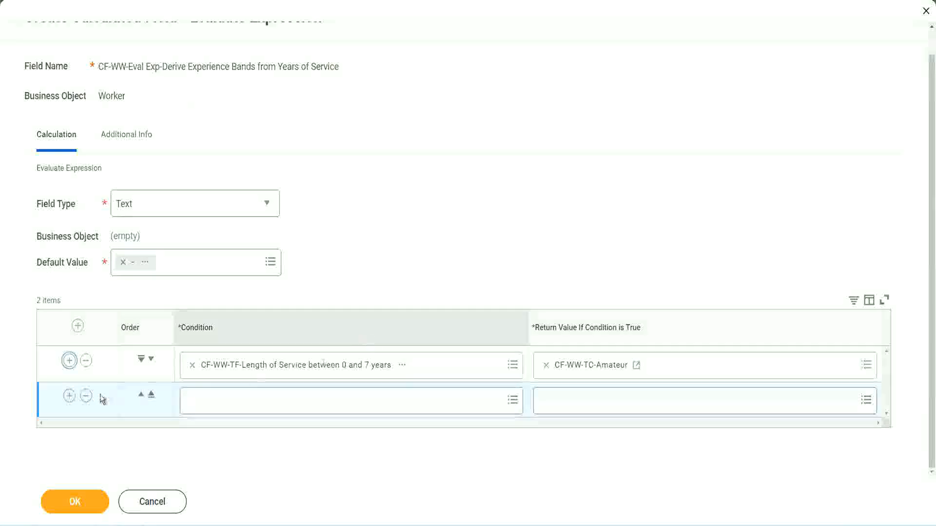
click(70, 398)
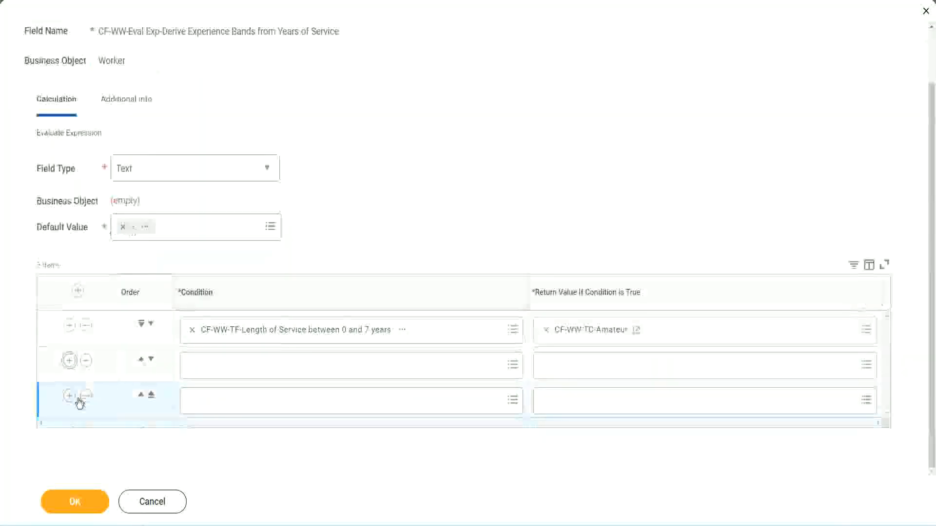
Set the second row's condition to CF-WW-TF-Length of Service between 8 and 15 years.
click(230, 365)
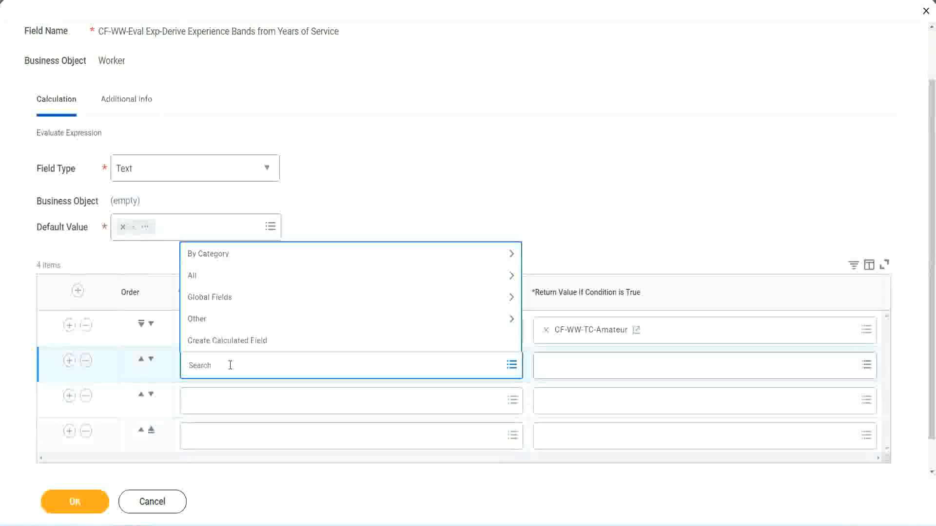
text(cf-ww)
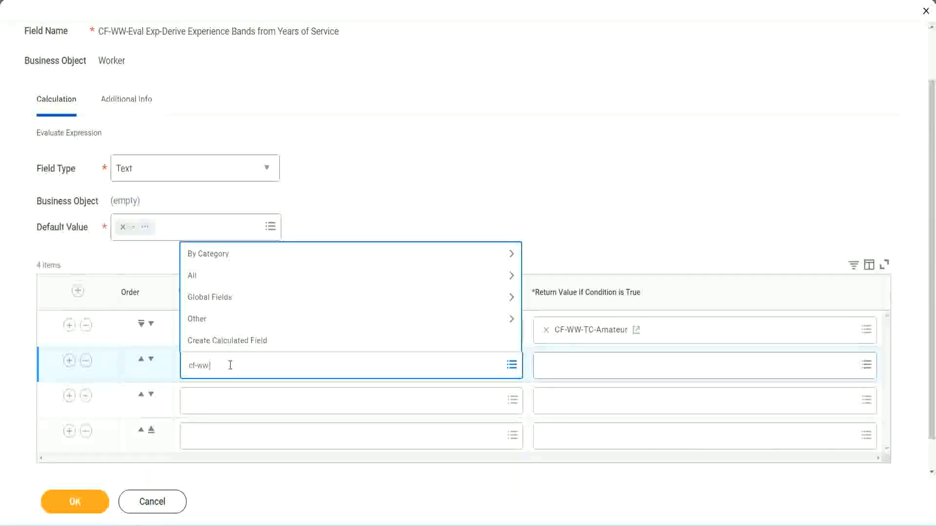
text(-tf)
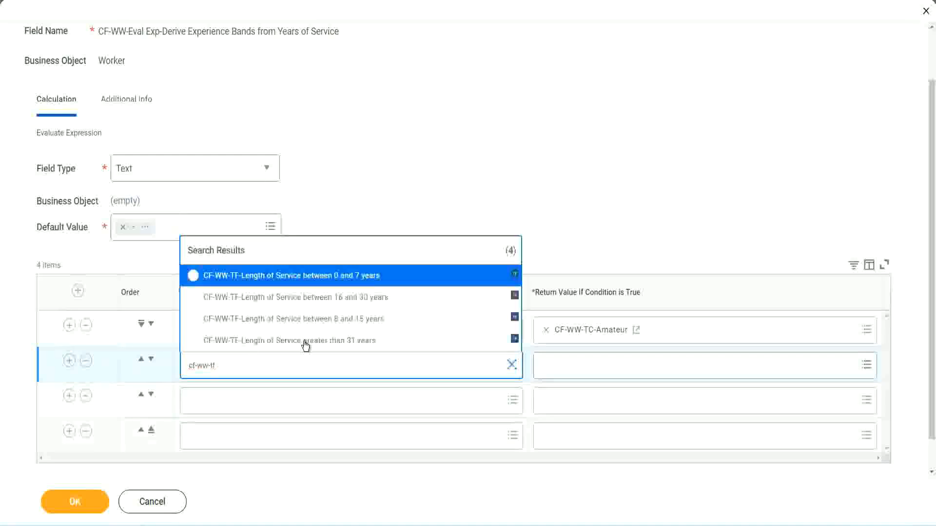
click(361, 322)
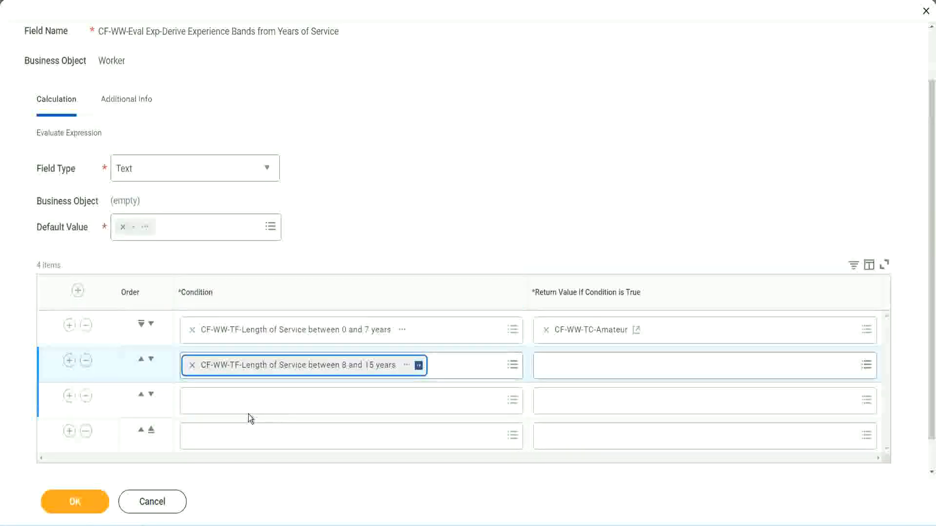
Set the third row's condition to CF-WW-TF-Length of Service between 16 and 30 years.
click(236, 400)
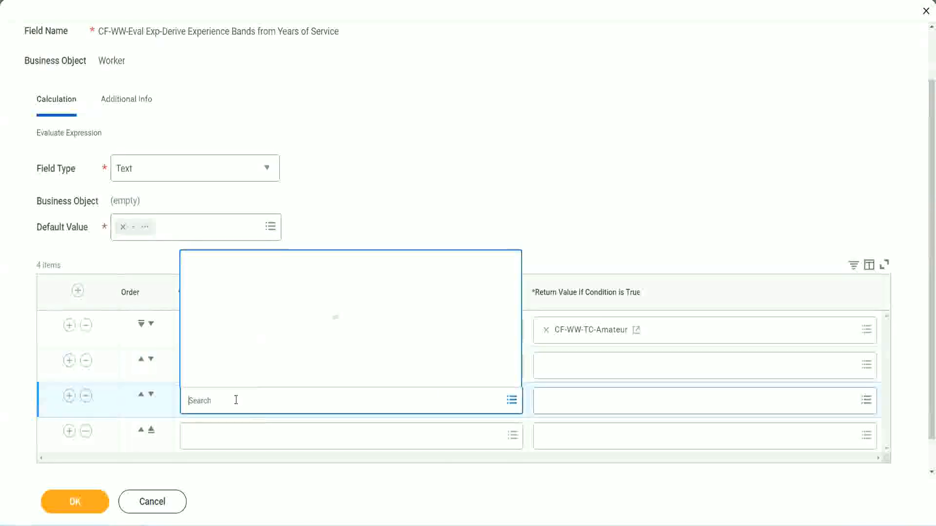
text(cf-ww-tf)
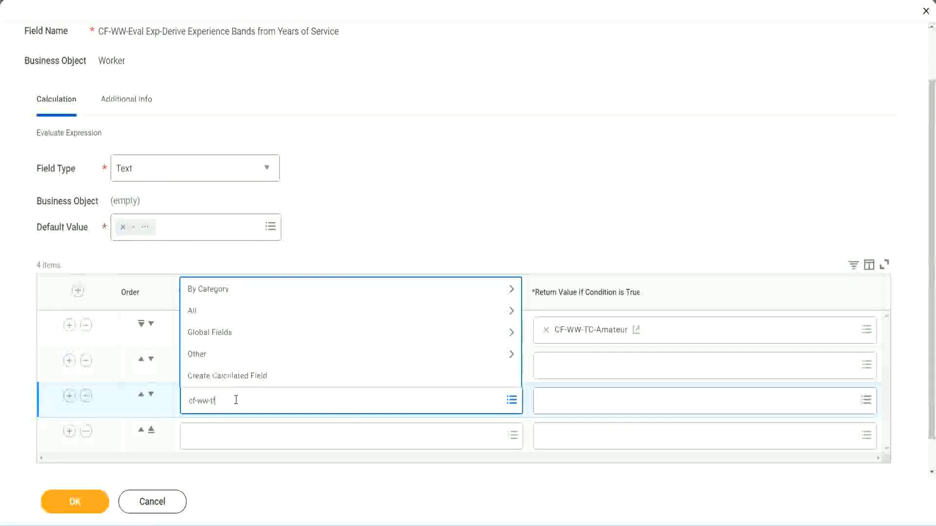
key(Return)
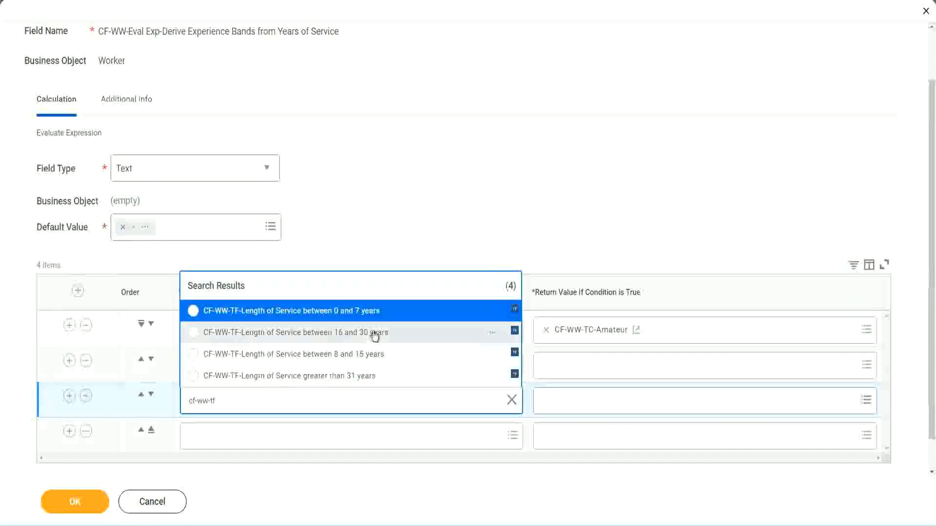
click(375, 336)
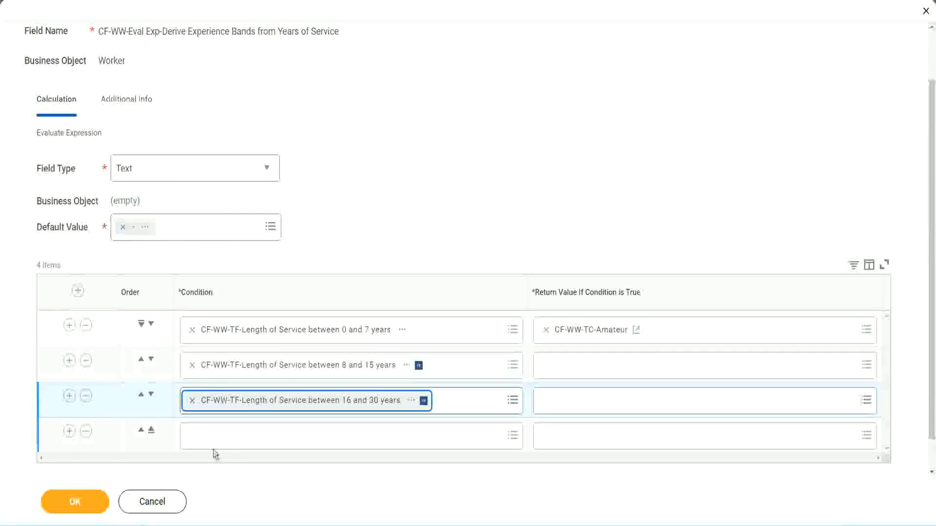
Set the fourth row's condition to CF-WW-TF-Length of Service greater than 31 years.
click(221, 437)
text(c)
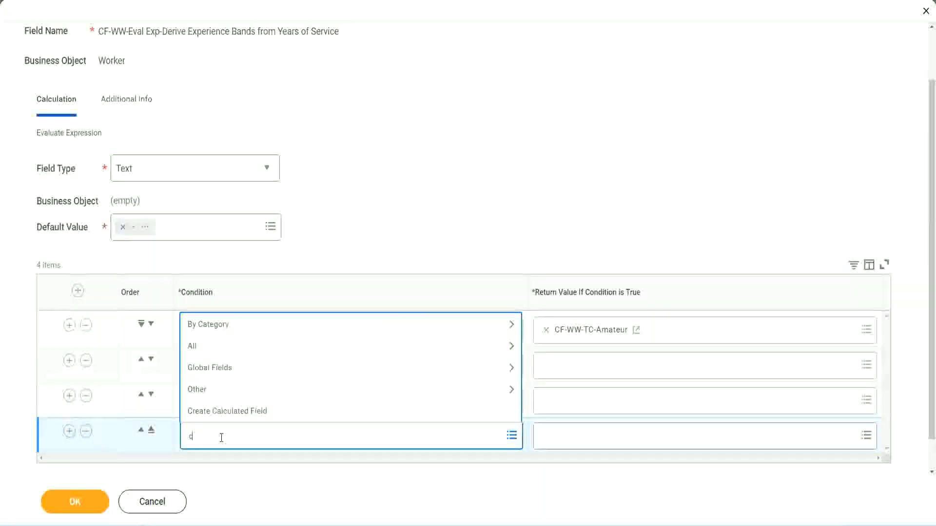
text(f-ww)
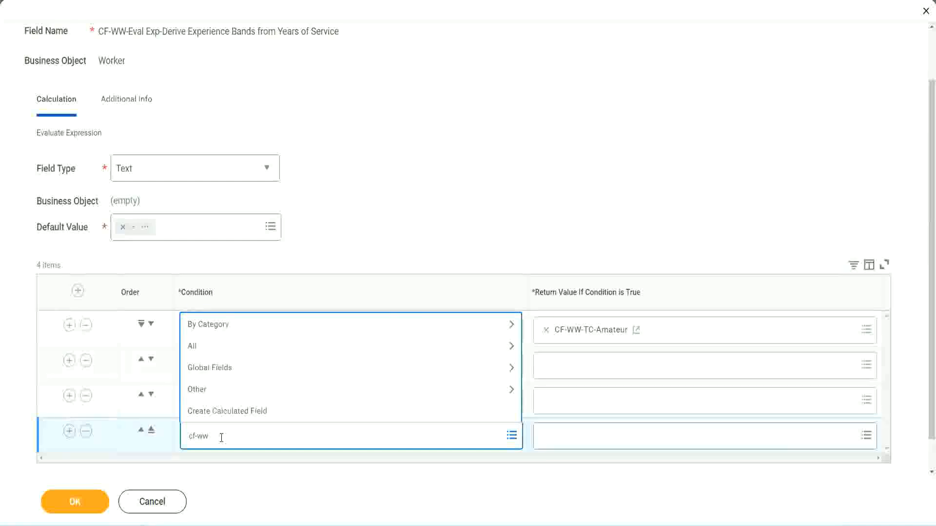
text( tf 31)
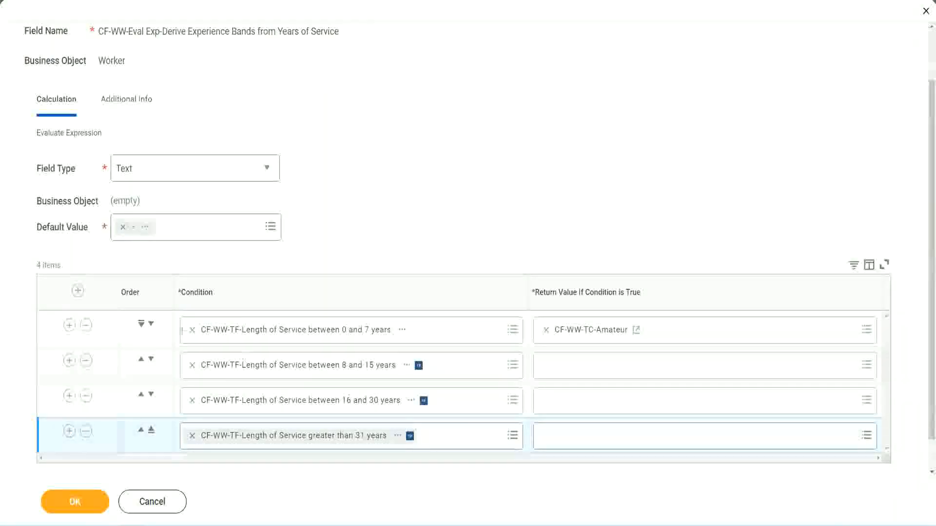
Try moving the 8 to 15 years condition above the 0 to 7 years condition and return it to second place.
drag(105, 285, 104, 385)
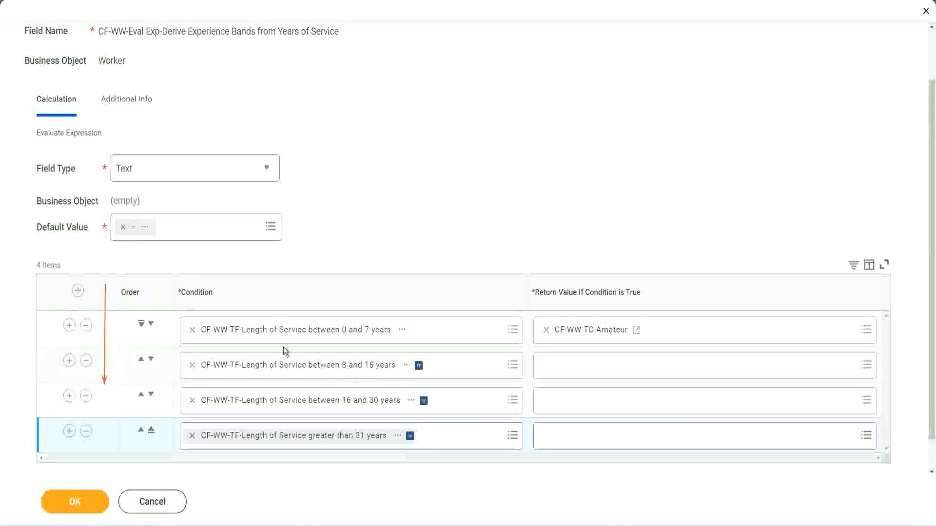
click(141, 361)
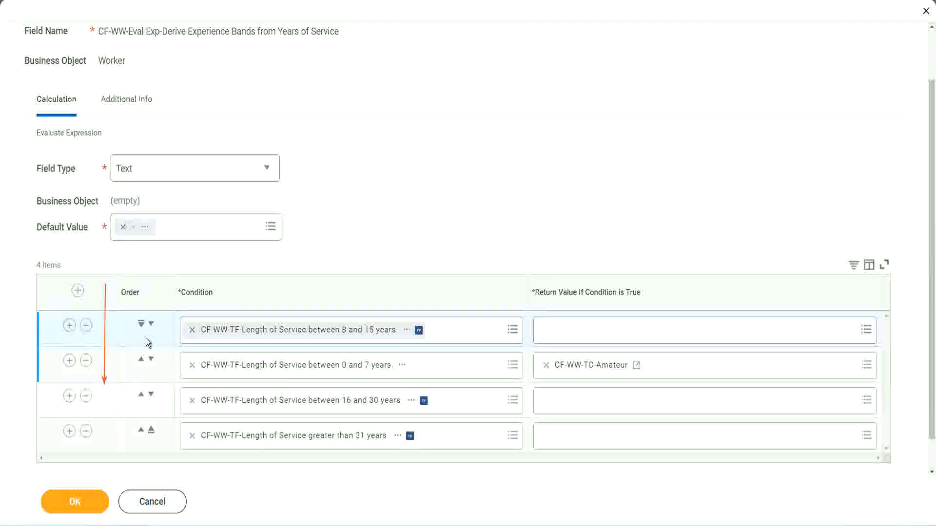
click(151, 323)
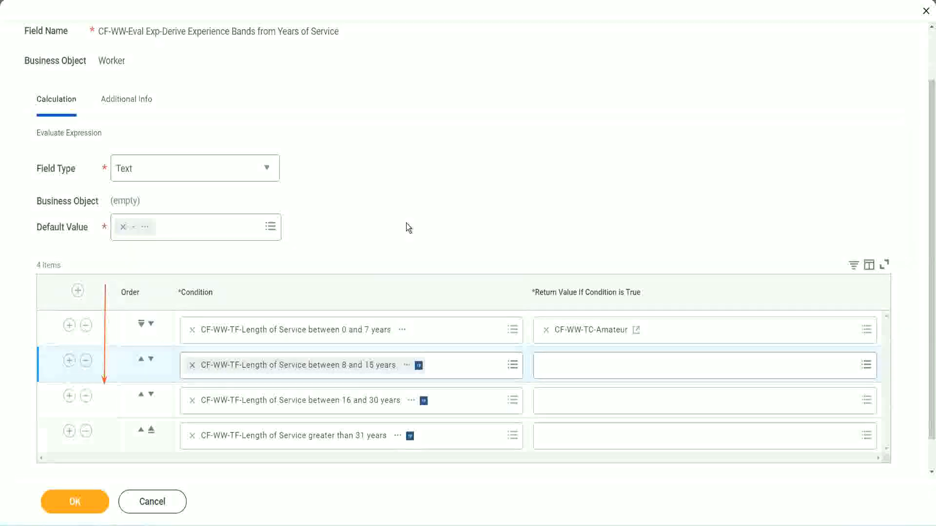
click(141, 361)
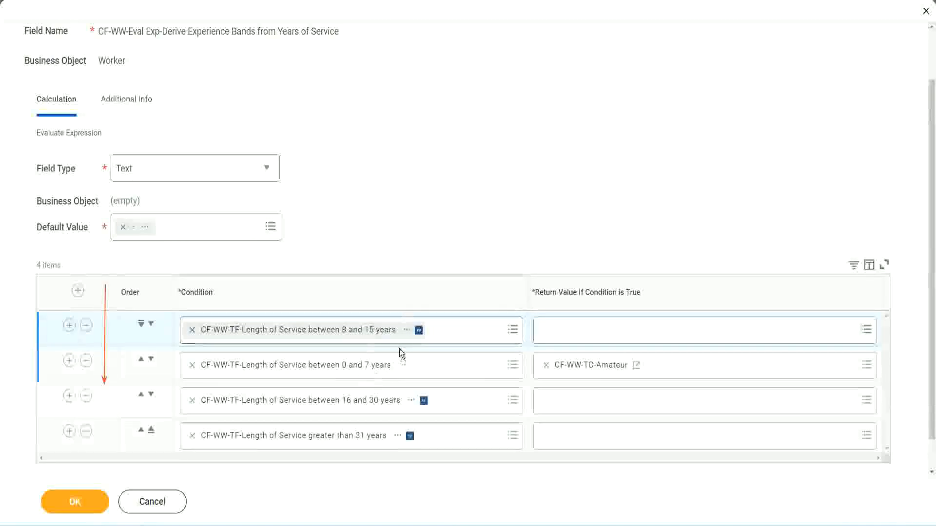
click(382, 330)
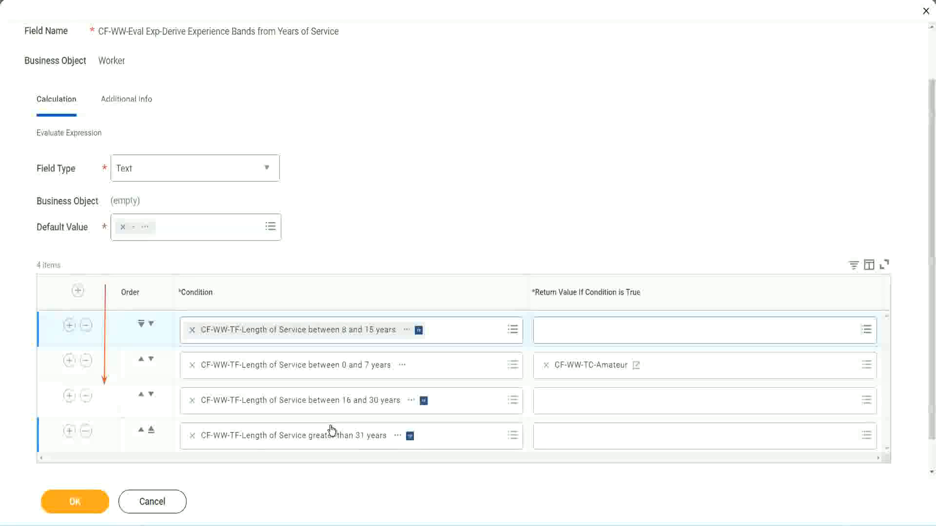
right_click(592, 372)
click(615, 420)
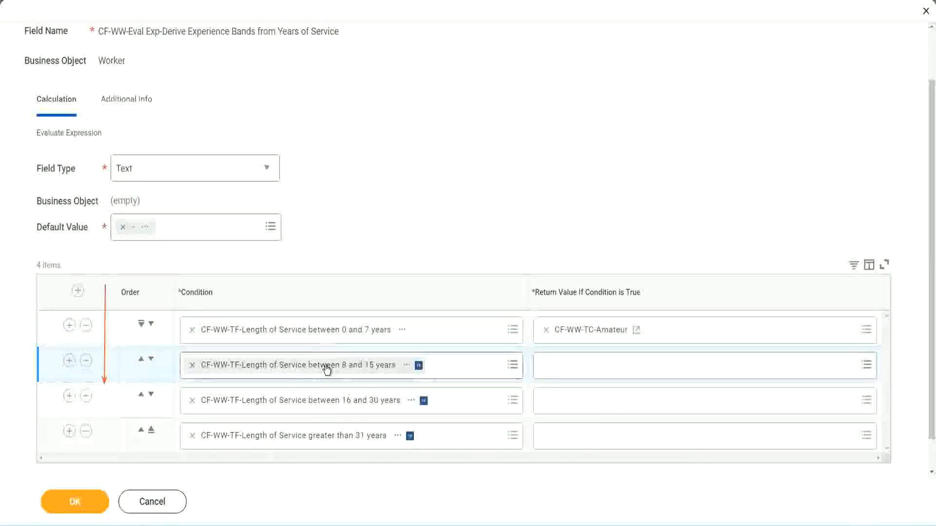
Create a calculated field named CF-WW-TC-Experienced for the second row's return value, with business object Global and function Text Constant.
click(550, 368)
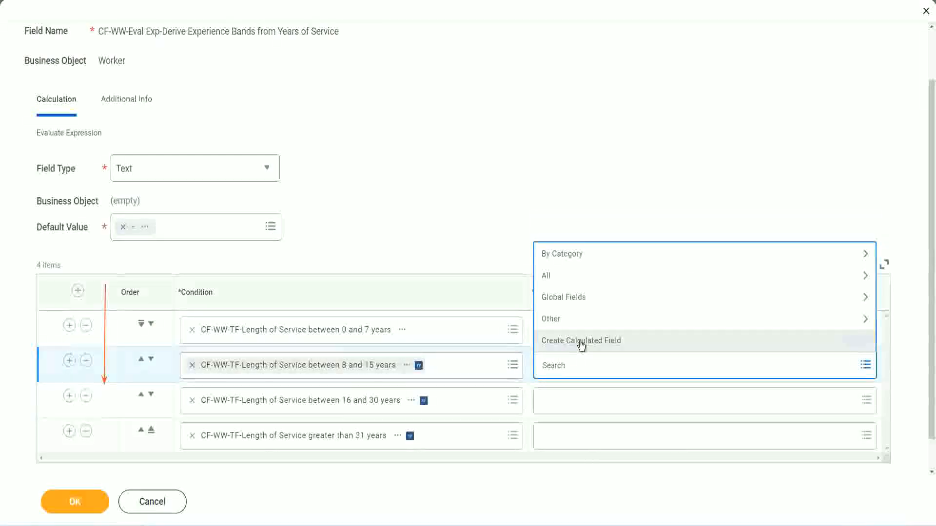
click(581, 342)
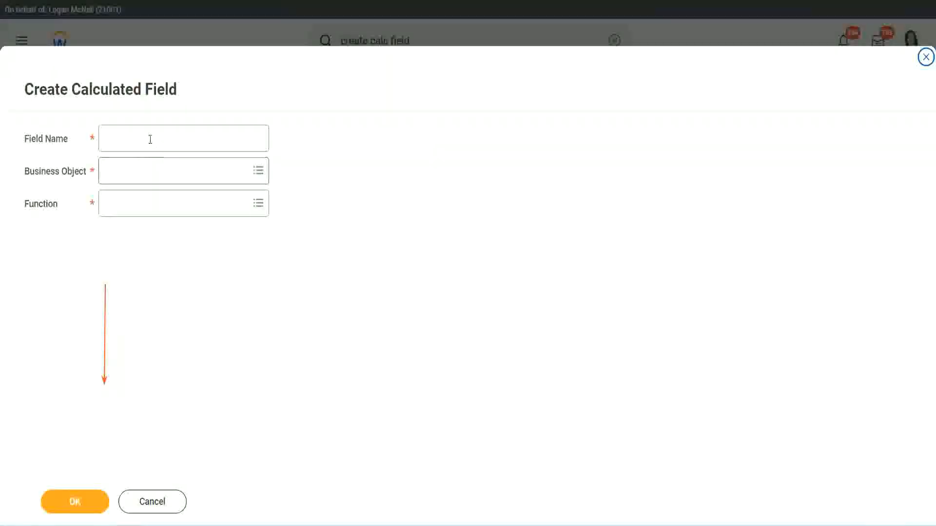
click(149, 138)
text(CF-WW-TC-Amateur)
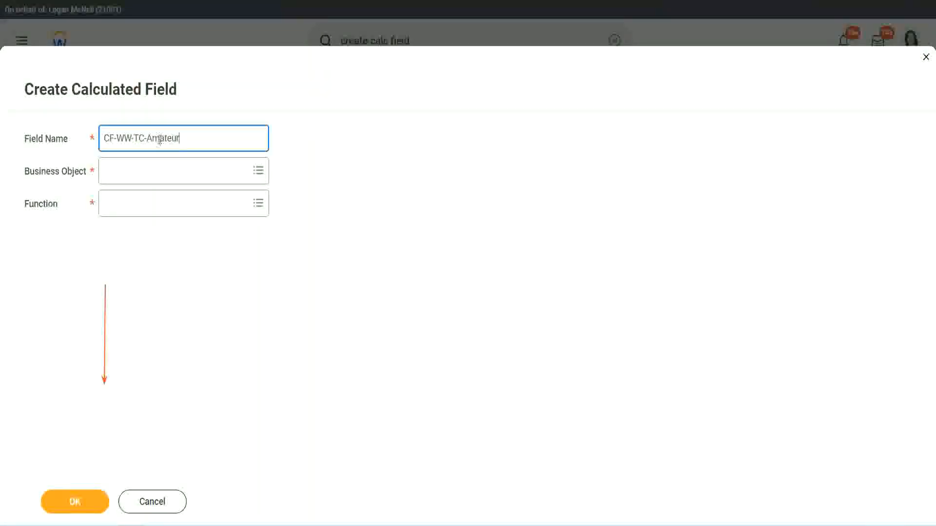
double_click(160, 139)
text(Expe)
text(rienced)
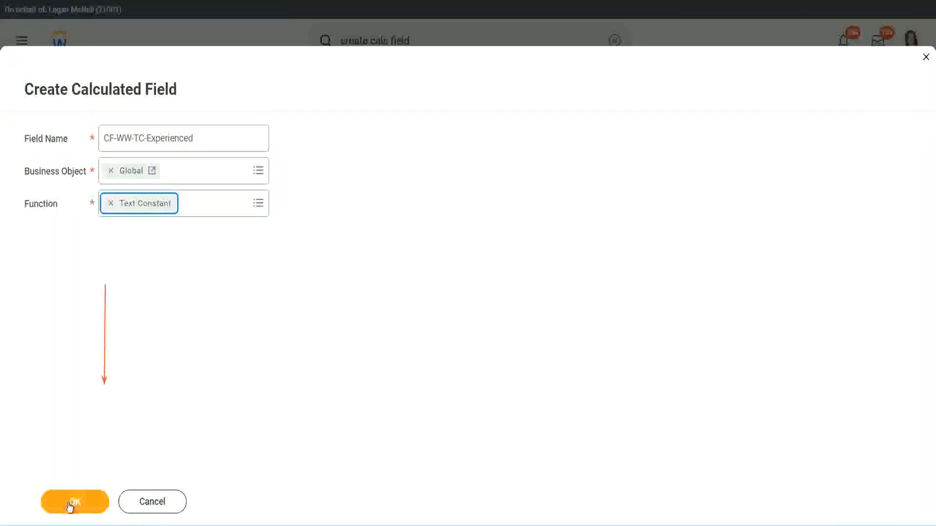
click(73, 503)
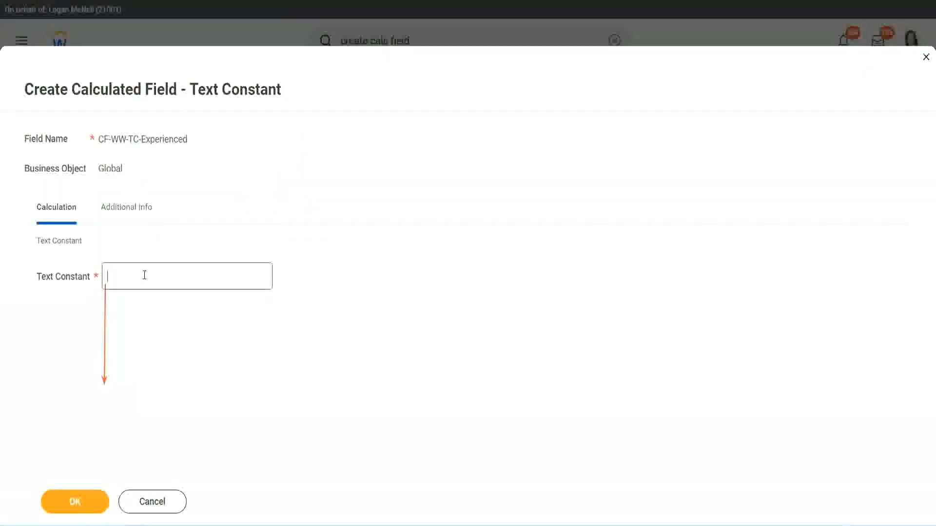
Enter Experienced as the text constant and save the calculated field as the second row's return value.
click(142, 277)
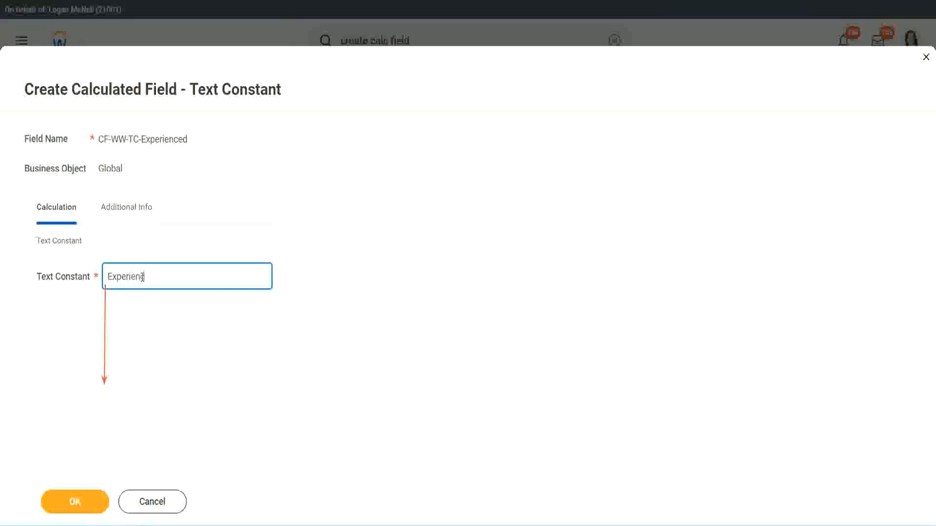
click(76, 501)
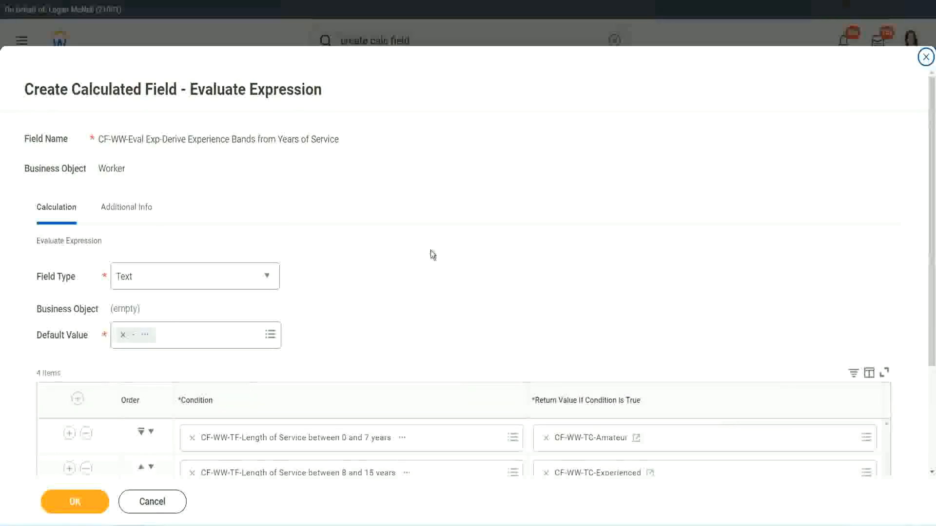
Start a new calculated field for the third row's return value and enter CF-WW-TC-Amateur as its base name.
scroll(431, 251, down, 2)
scroll(432, 255, down, 1)
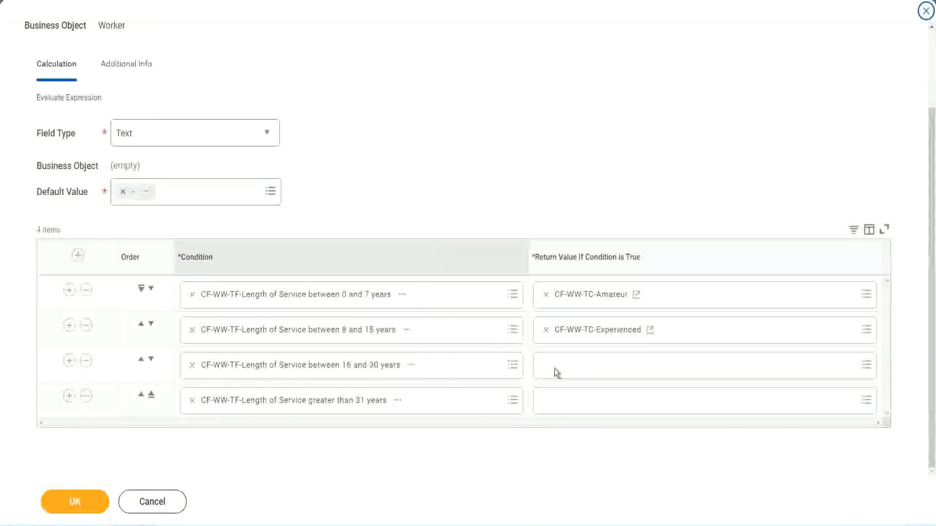
click(583, 365)
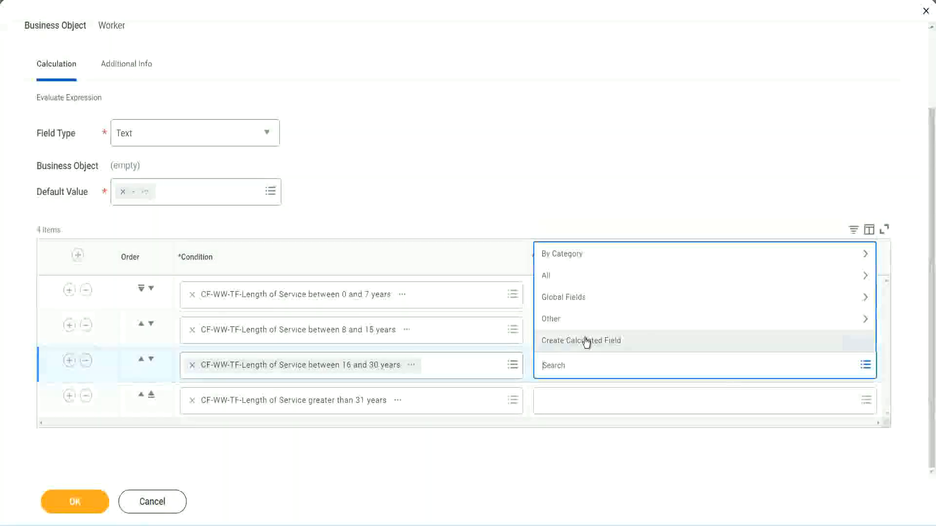
click(587, 342)
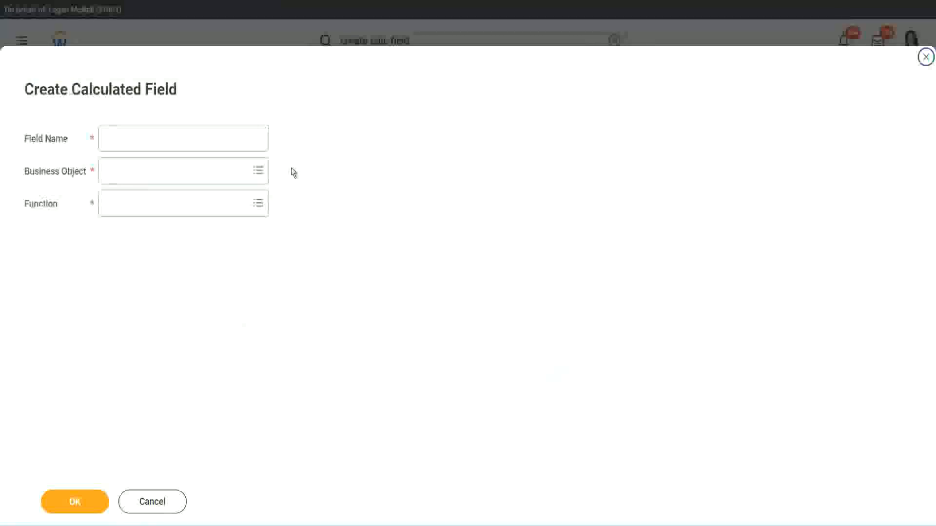
click(198, 139)
text(CF-WW-TC-Annualized)
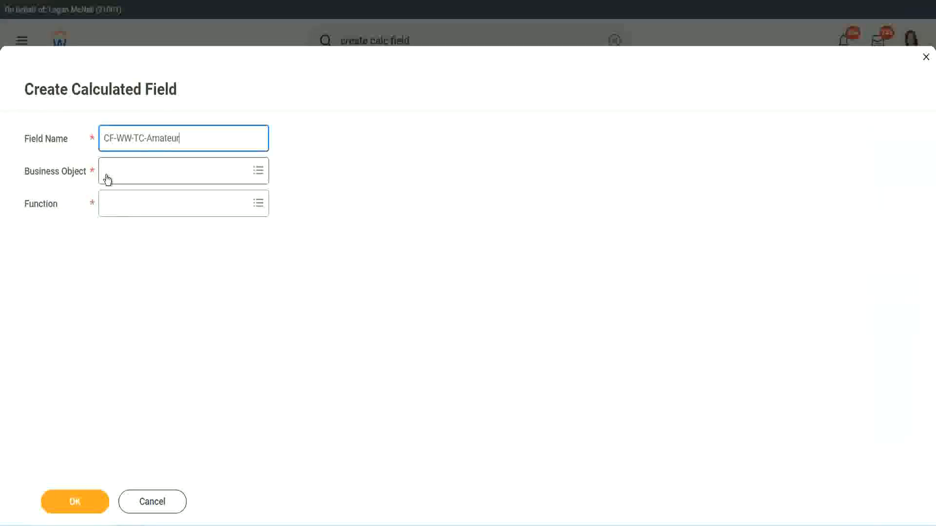
Set the new calculated field's business object to Global.
click(107, 171)
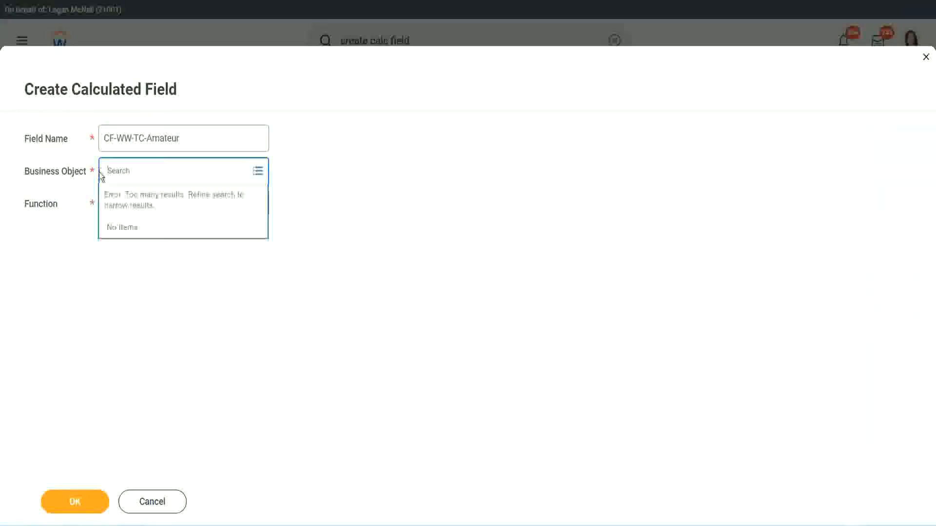
text(global)
key(Return)
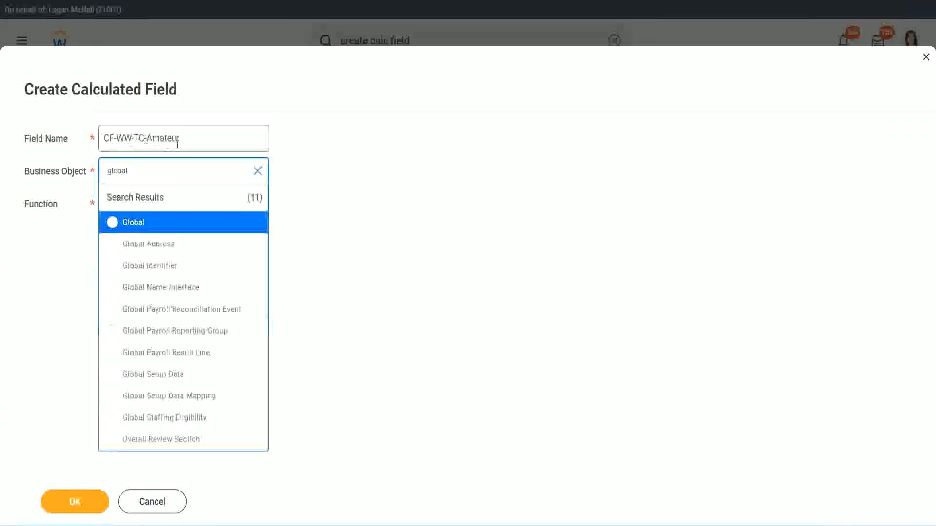
click(132, 227)
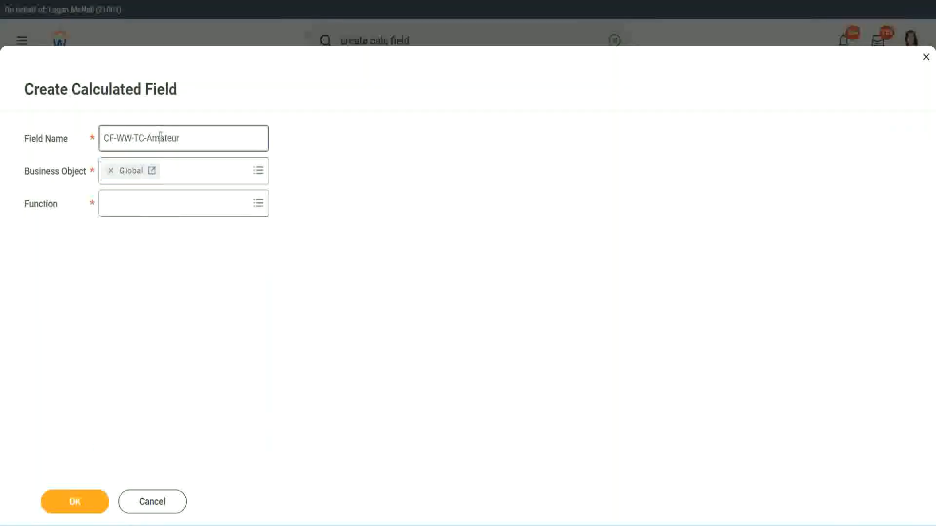
Change the field name to CF-WW-TC-Senior, set its function to Text Constant and proceed to its definition.
double_click(171, 137)
text(Senior)
click(149, 213)
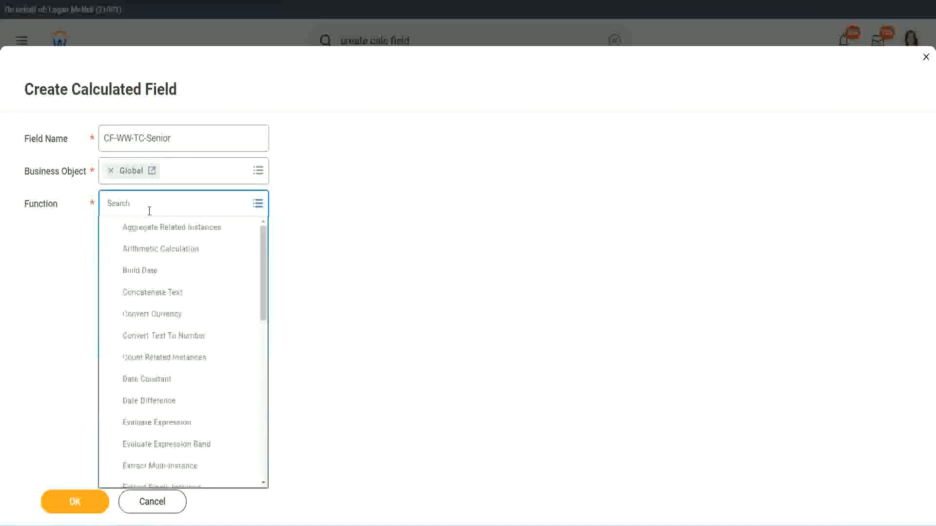
text(tc)
click(147, 248)
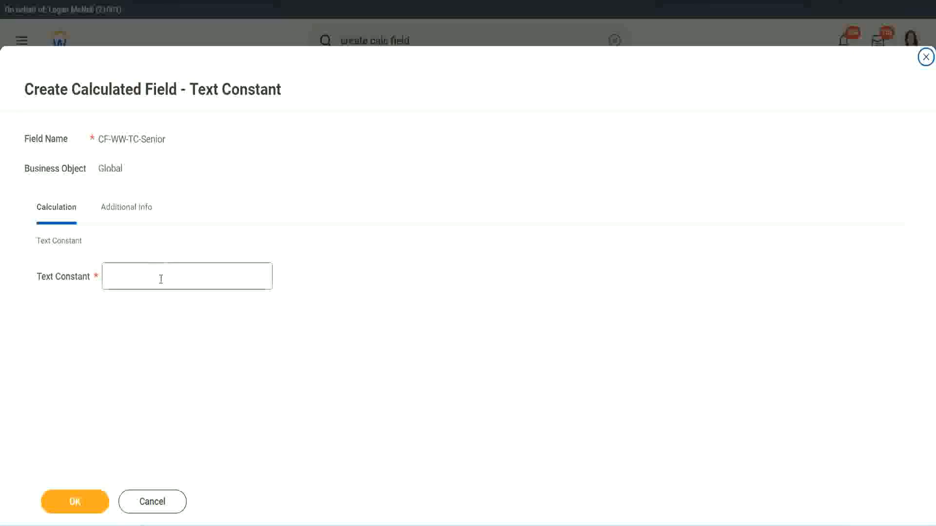
Enter Senior as the text constant and save the calculated field as the third row's return value.
click(157, 274)
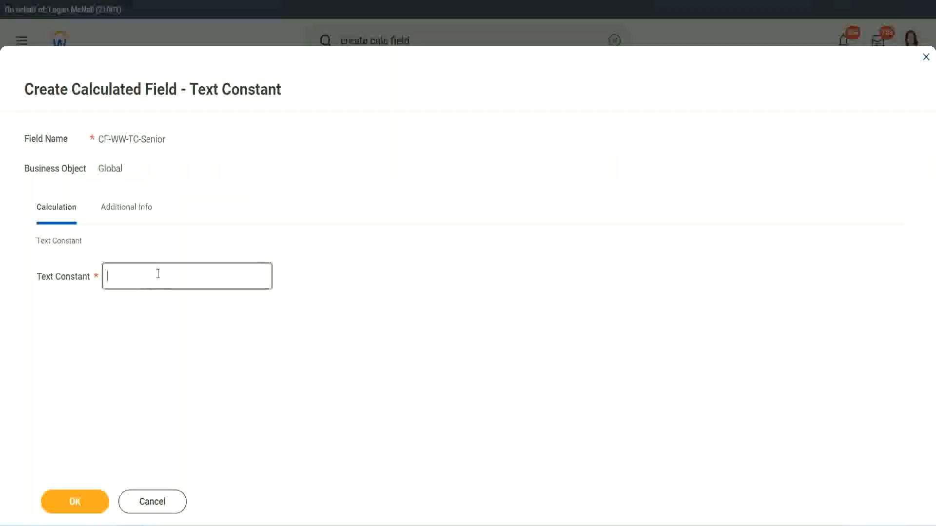
text(Senior)
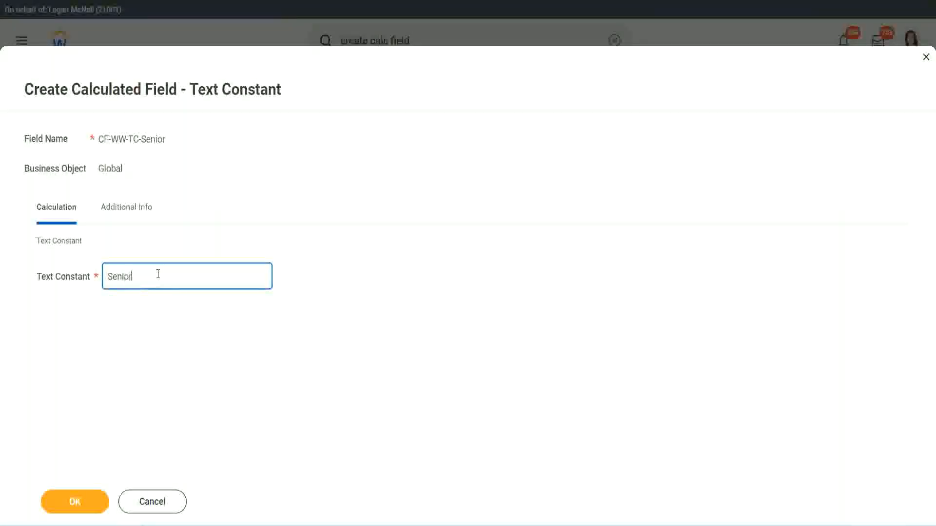
click(92, 509)
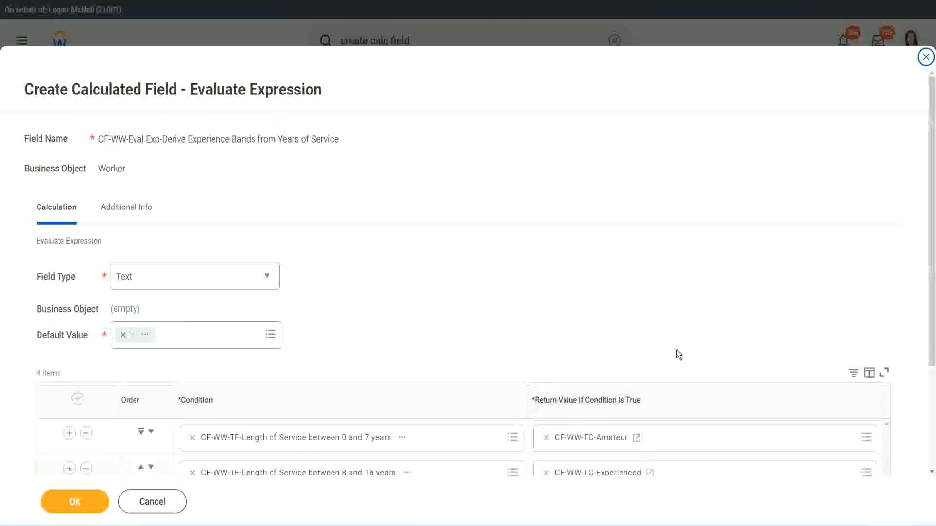
Start a new calculated field for the fourth row's return value and name it CF-WW-TC-Legend, reusing the copied CF-WW-TC-Senior name.
scroll(675, 353, down, 3)
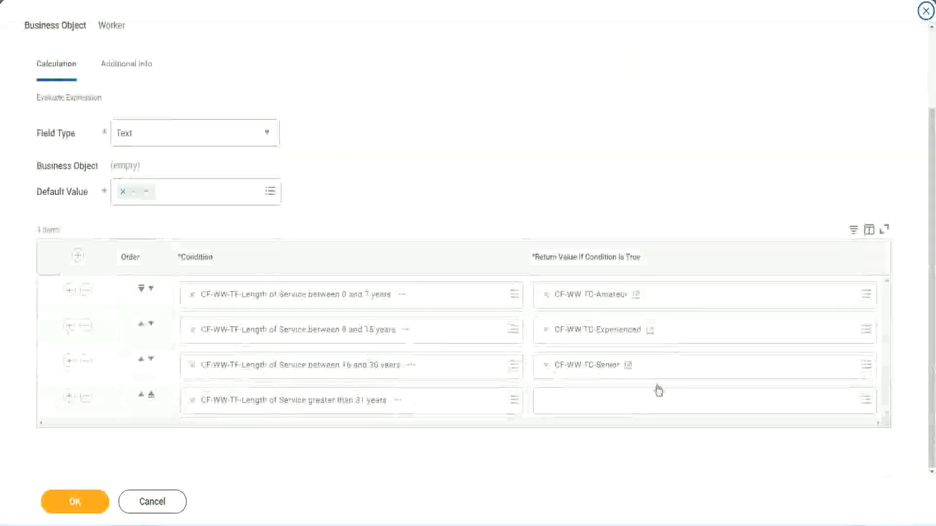
right_click(569, 370)
click(588, 419)
click(570, 407)
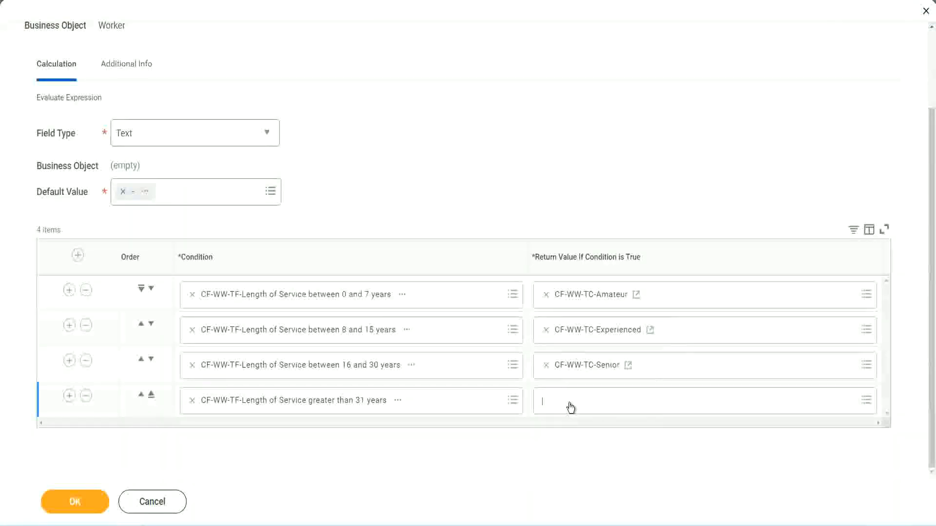
click(578, 378)
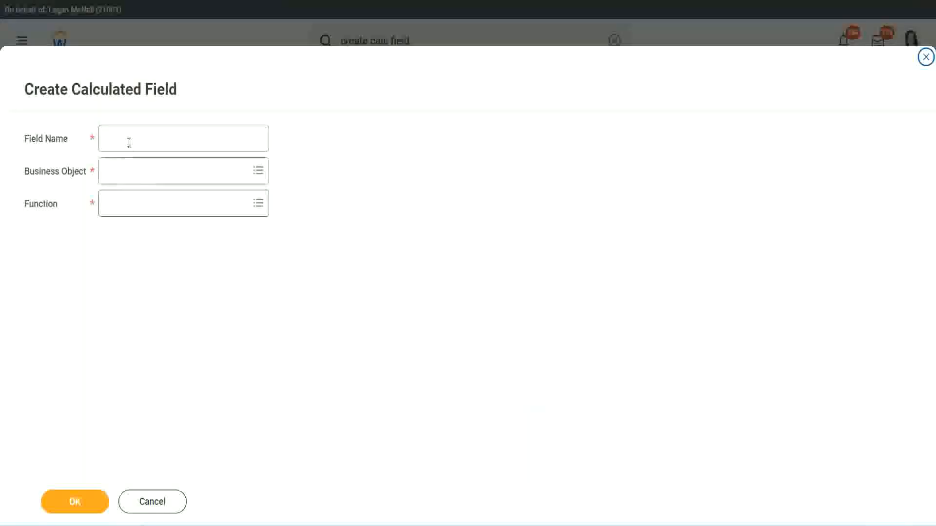
click(130, 142)
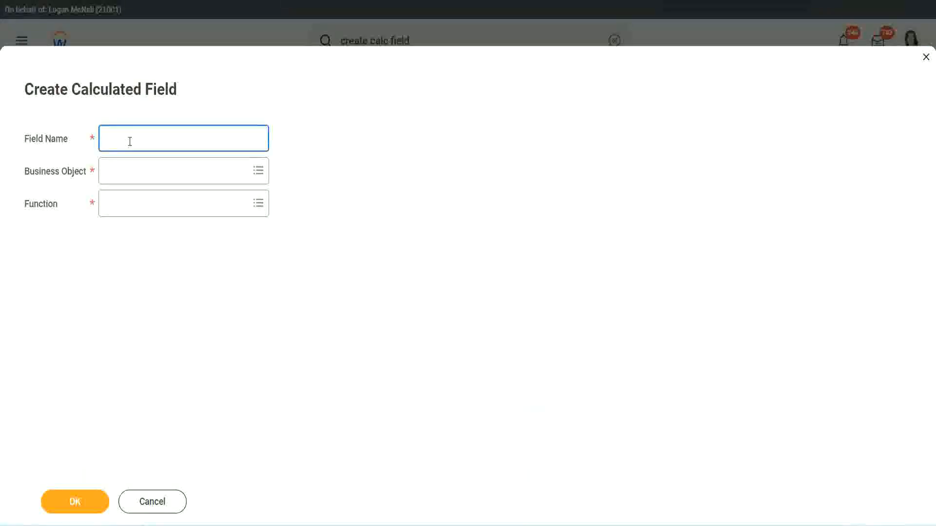
key(ctrl+v)
double_click(158, 138)
text(Le)
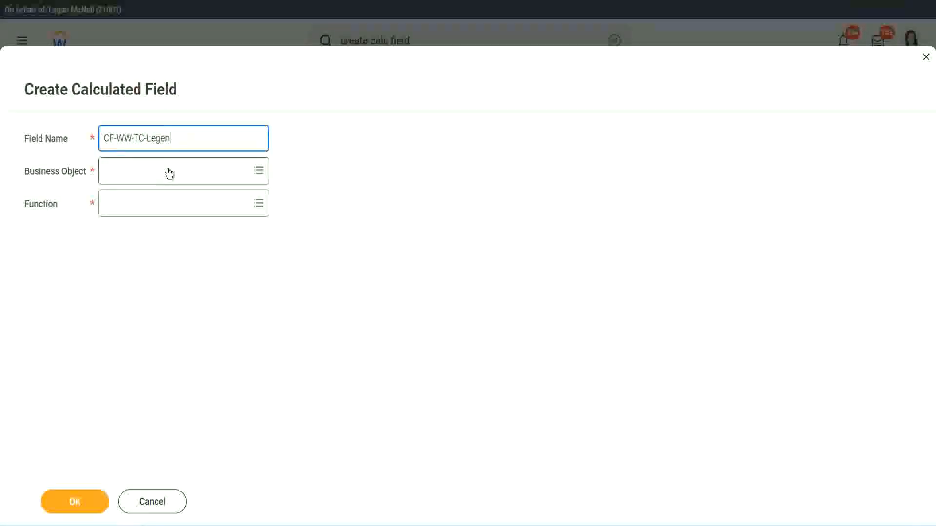
Set the new field's business object to Global and its function to Text Constant, and proceed to its definition.
click(132, 178)
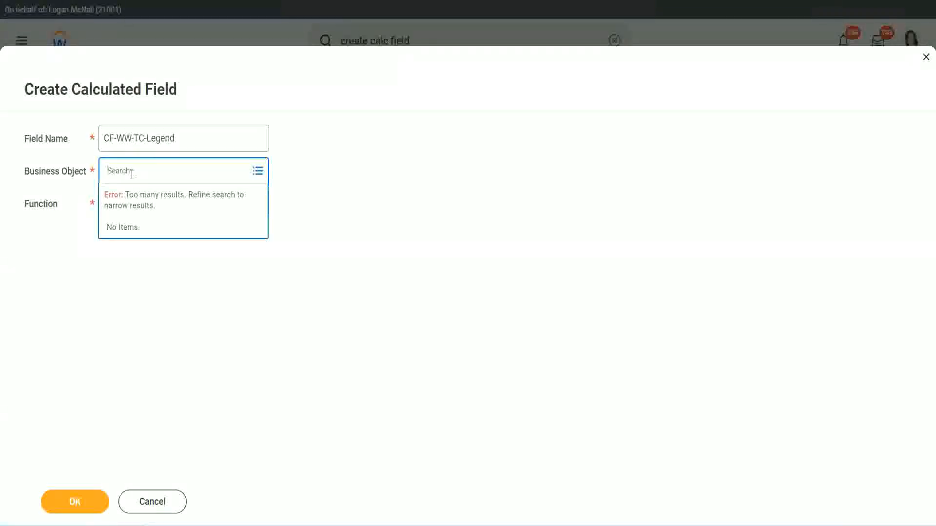
text(Global)
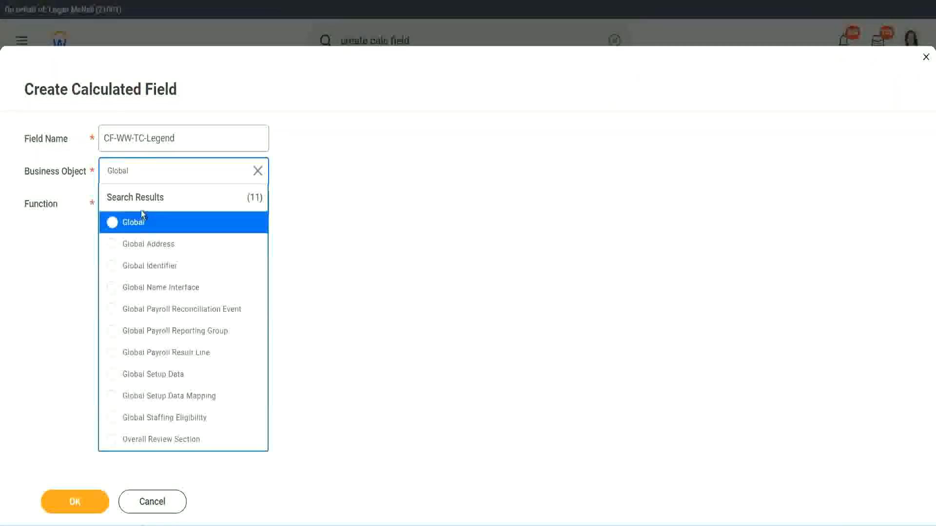
click(139, 224)
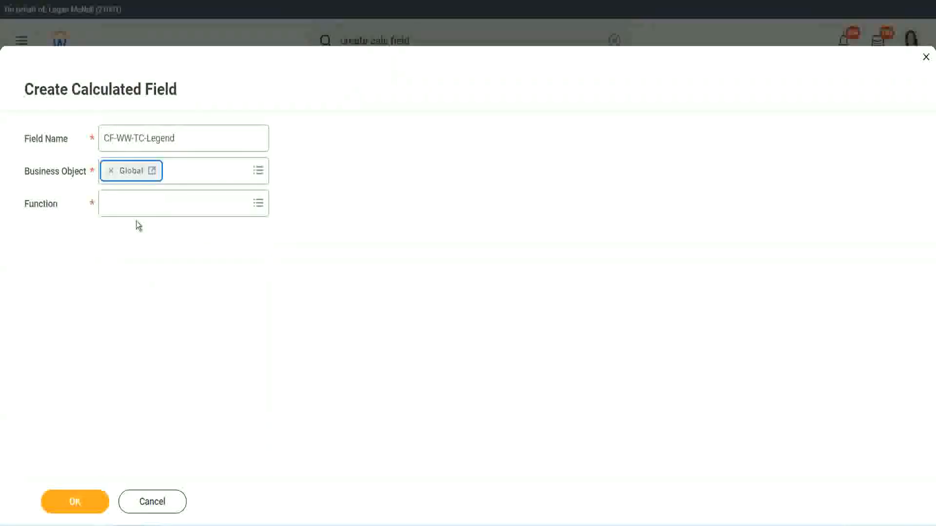
click(135, 202)
text(tc)
key(Return)
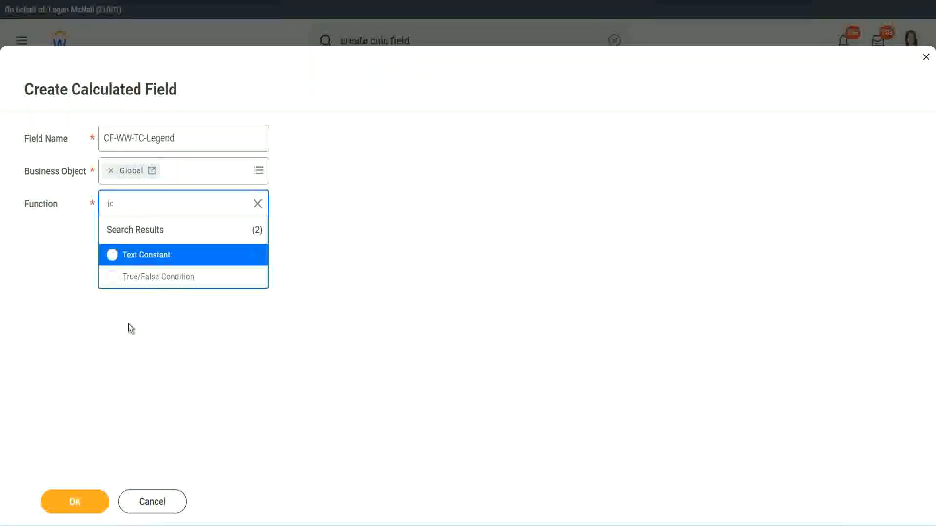
click(181, 255)
click(66, 501)
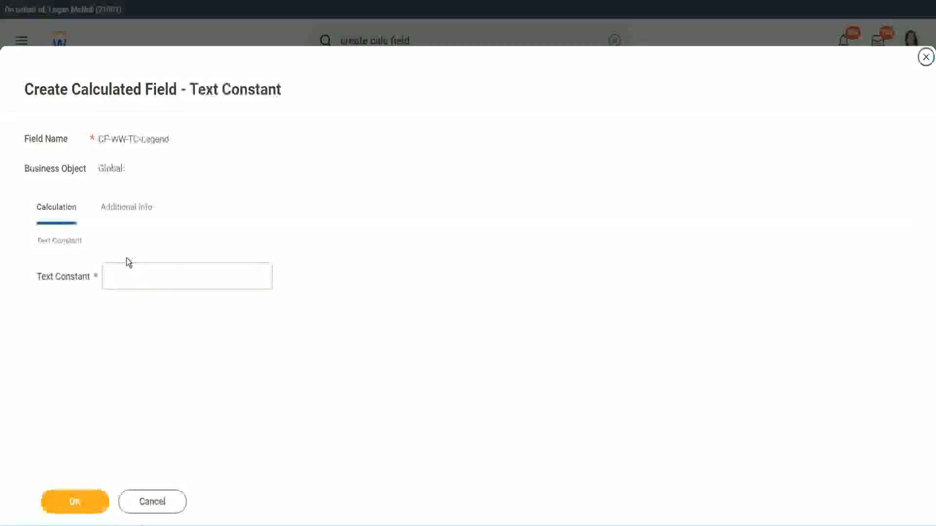
Enter Legend as the text constant and save the calculated field as the fourth row's return value.
click(121, 277)
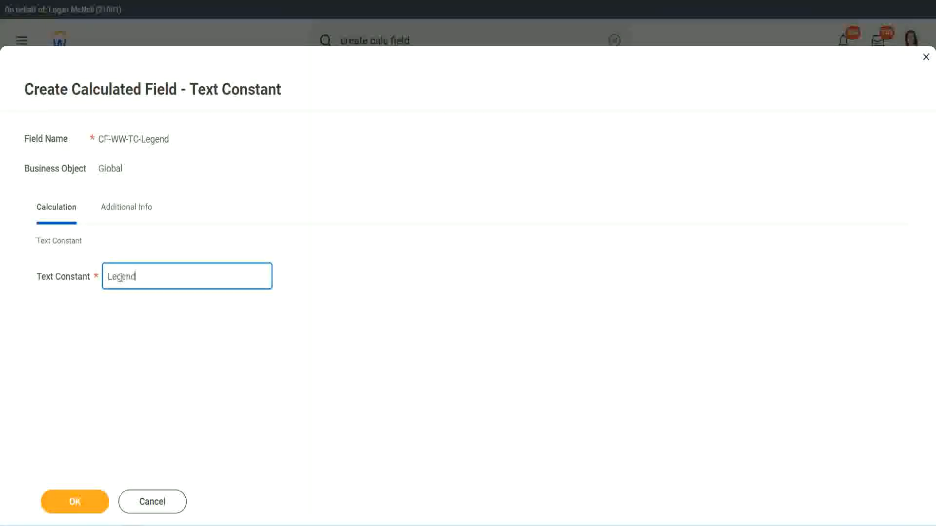
click(81, 503)
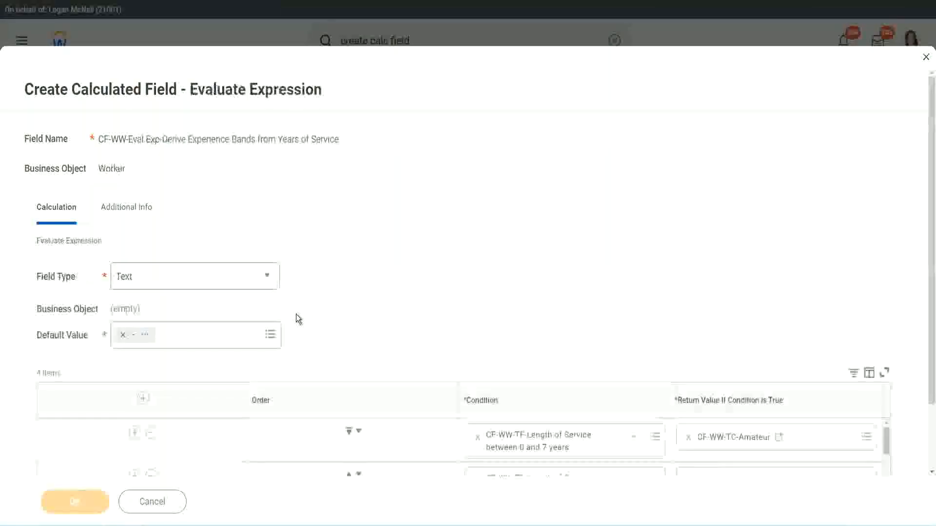
scroll(496, 261, down, 3)
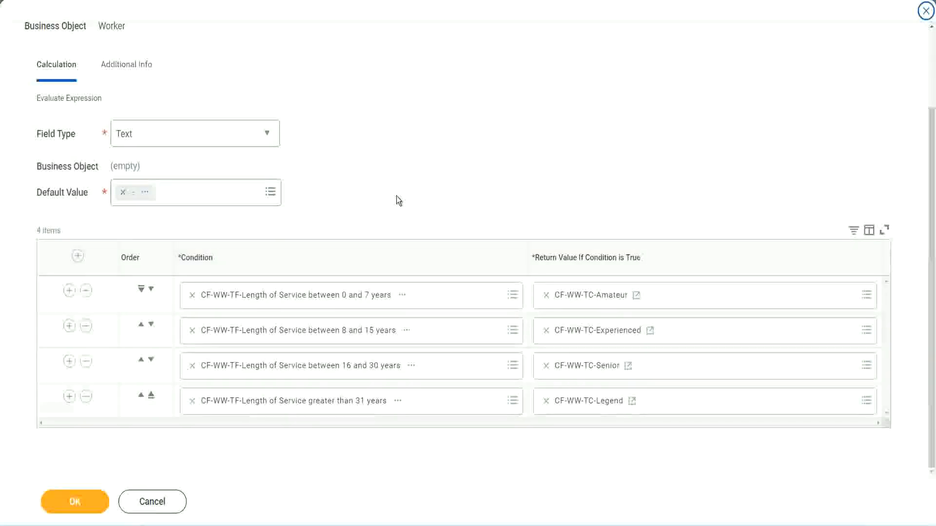
scroll(397, 196, up, 2)
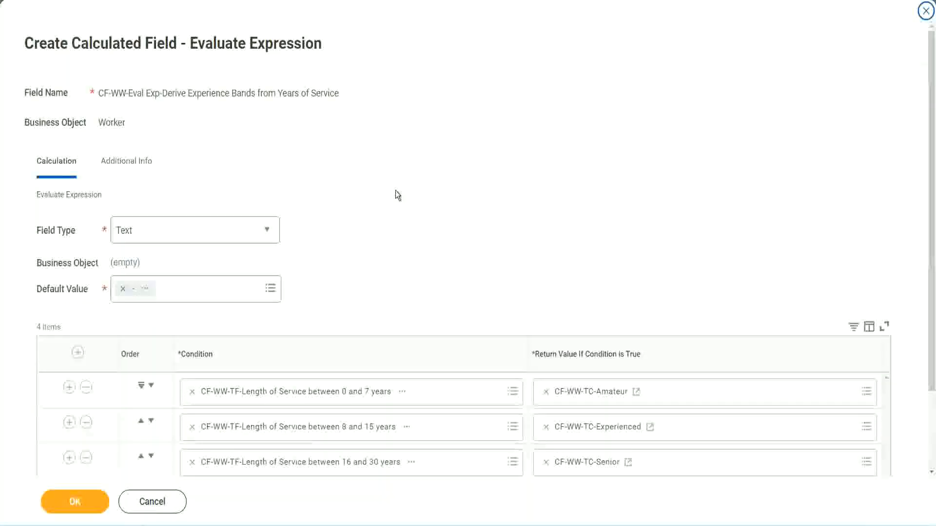
scroll(396, 195, down, 2)
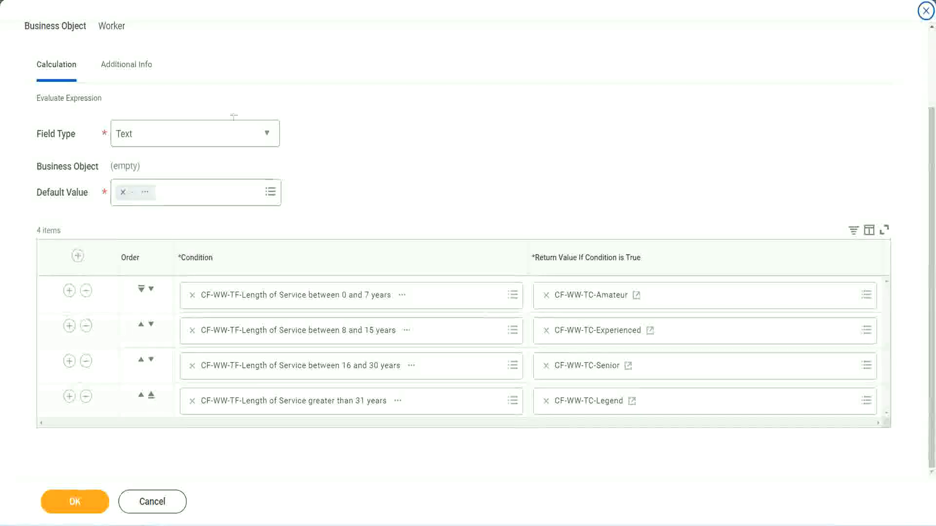
drag(599, 138, 607, 226)
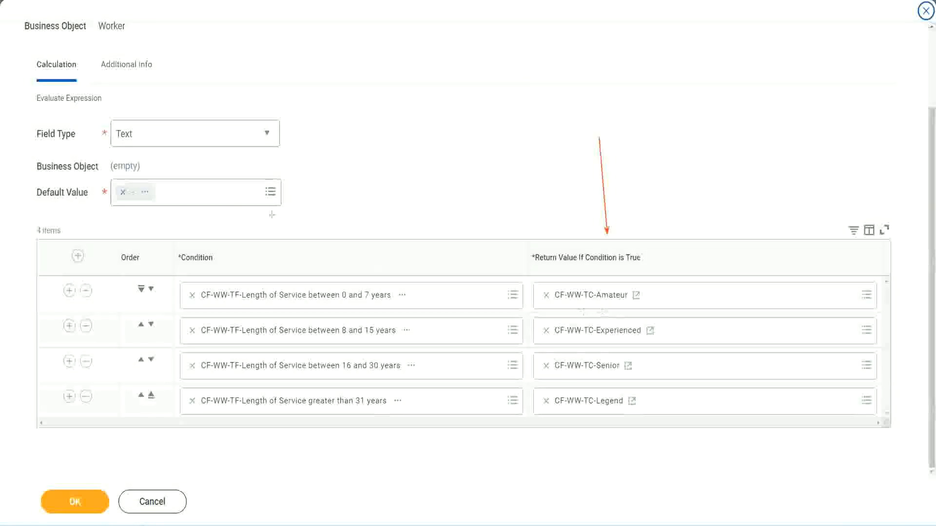
drag(115, 83, 120, 117)
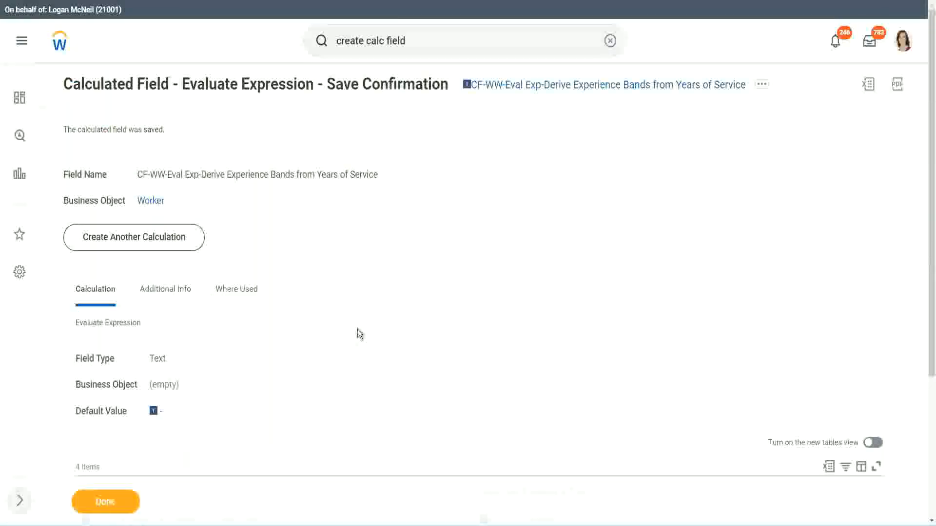
Check the saved Evaluate Expression field's conditions and return values, and copy the calculated field's name as text.
scroll(358, 326, down, 4)
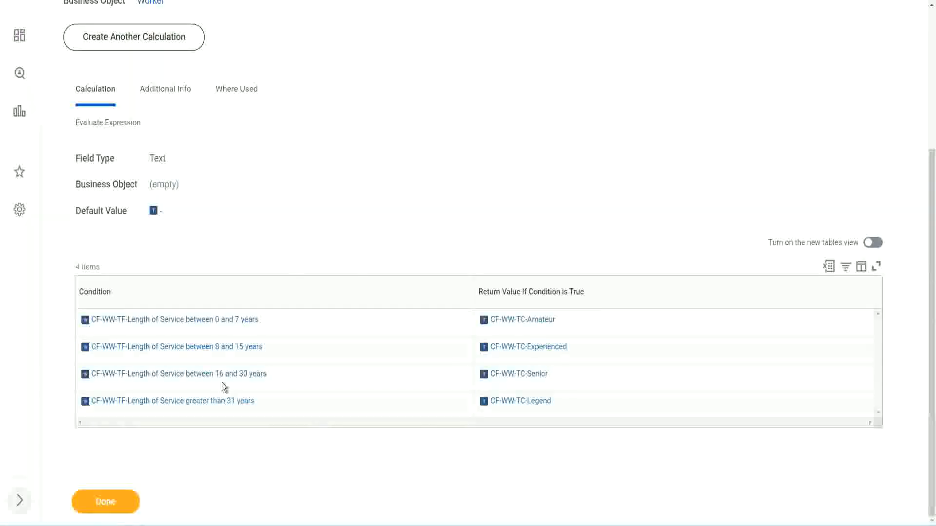
scroll(453, 155, up, 4)
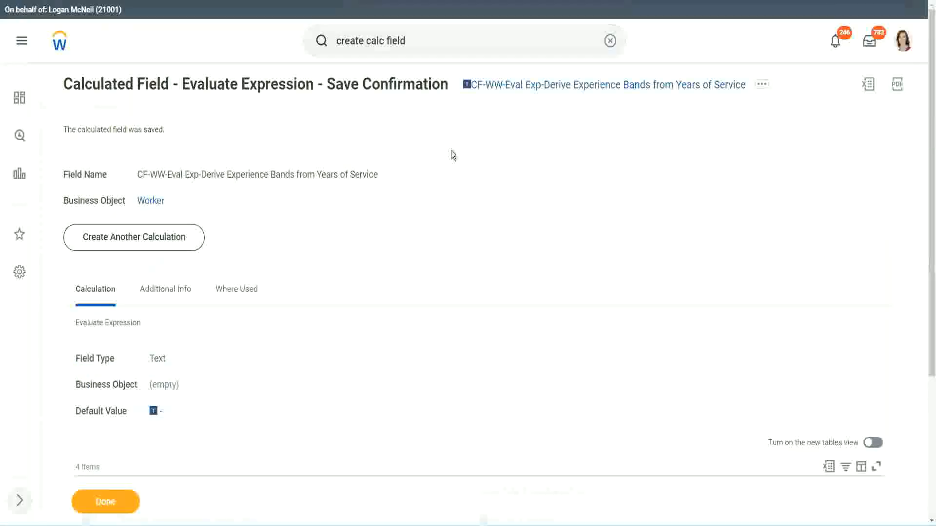
right_click(548, 92)
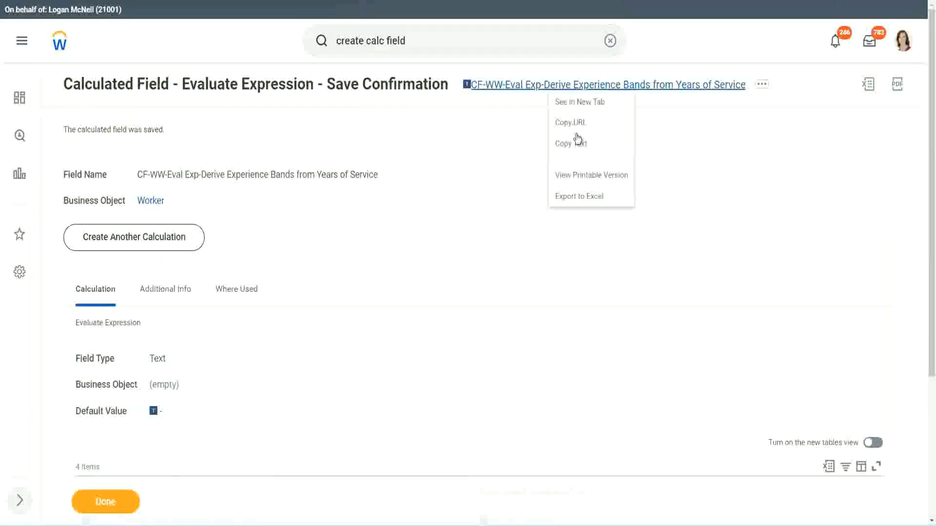
click(576, 149)
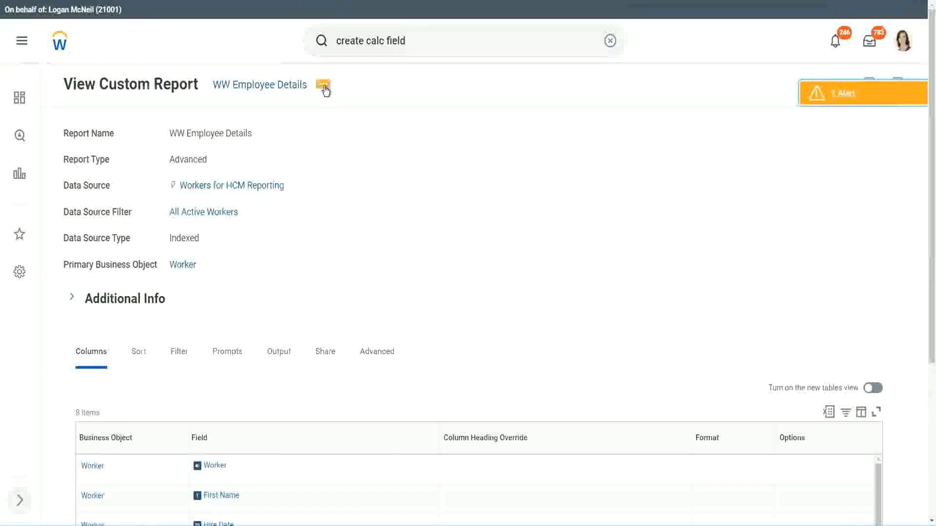
Open the WW Employee Details custom report for editing and go to its column definitions.
click(324, 86)
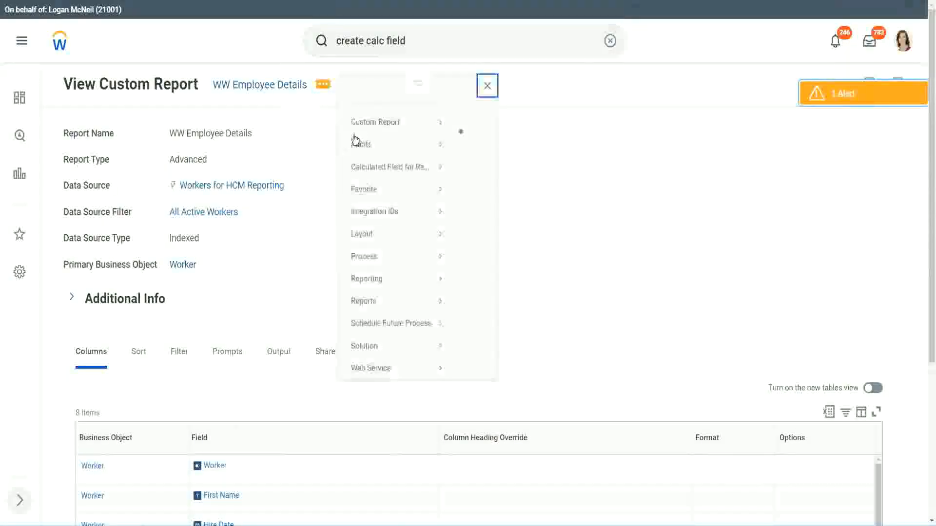
click(475, 140)
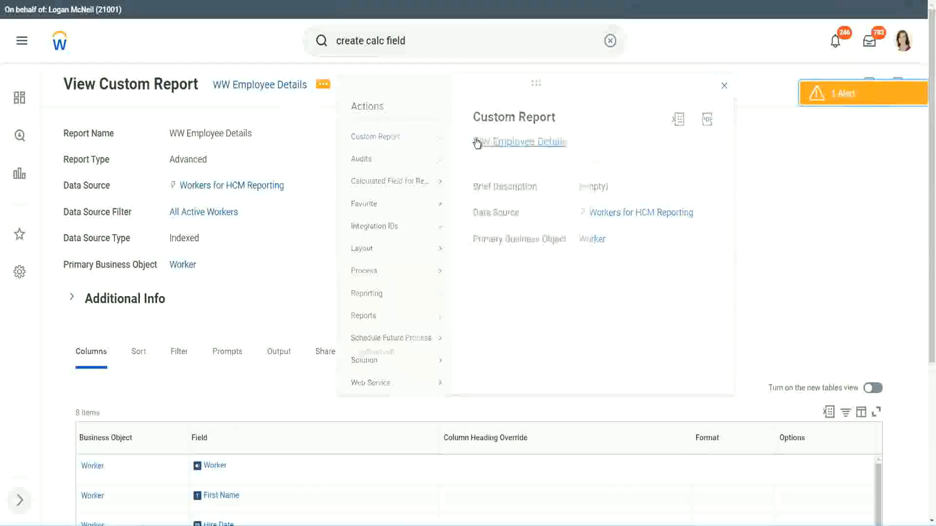
scroll(341, 210, down, 4)
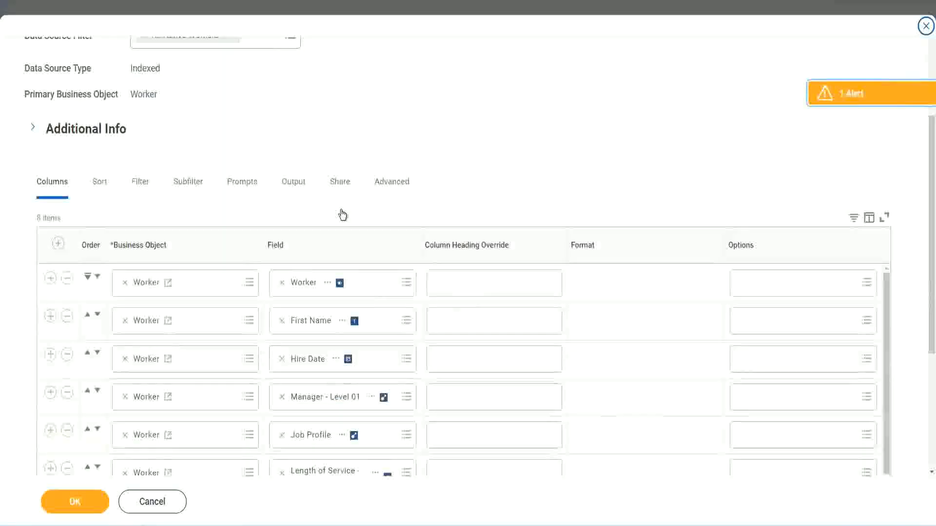
scroll(341, 213, down, 2)
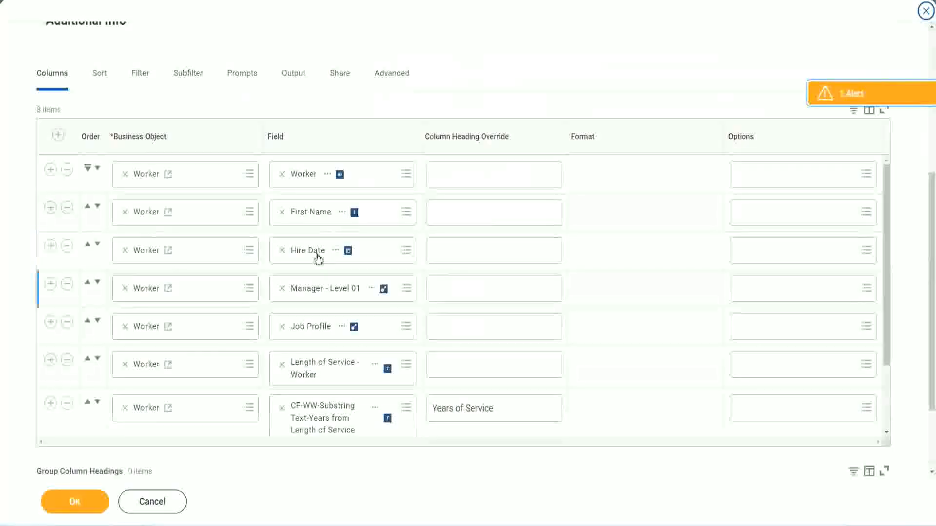
Add a Worker row at the end of the report columns and remove the CF-WW-Substring Text-Years from Length of Service row.
click(50, 404)
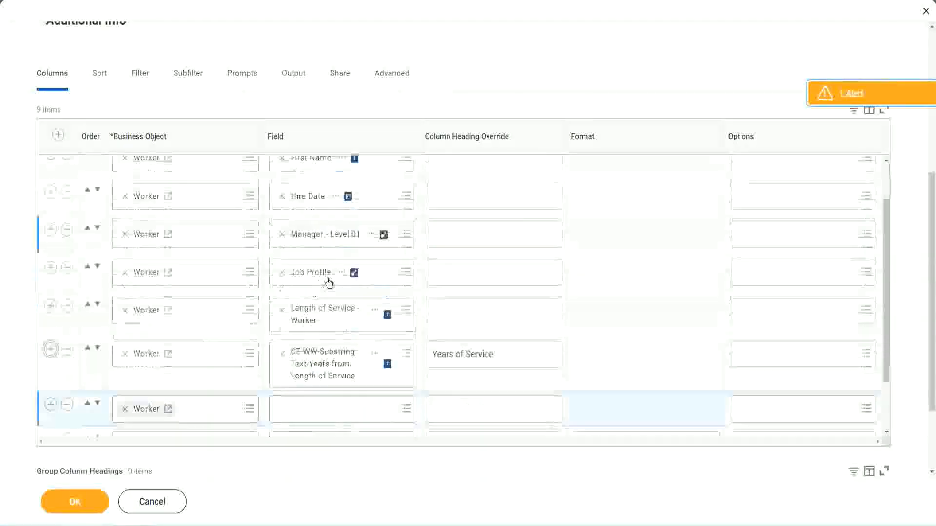
scroll(329, 283, down, 4)
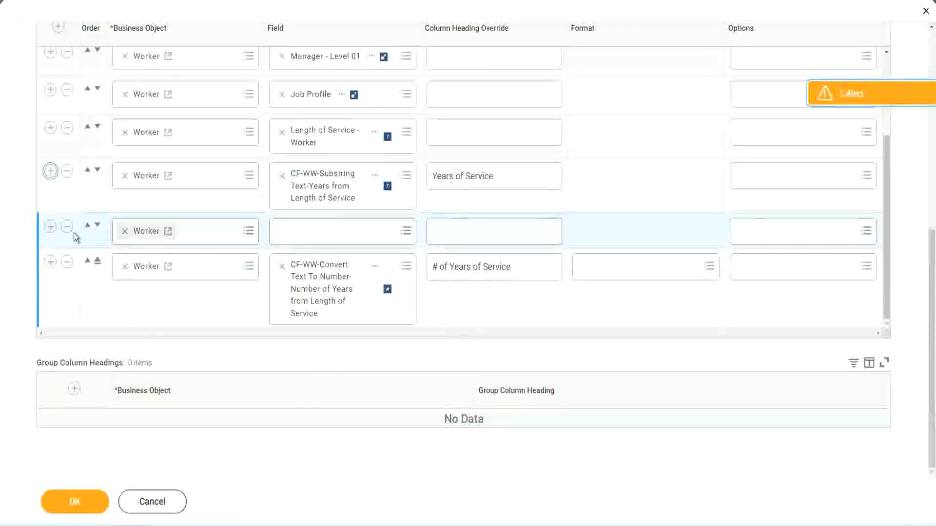
click(97, 227)
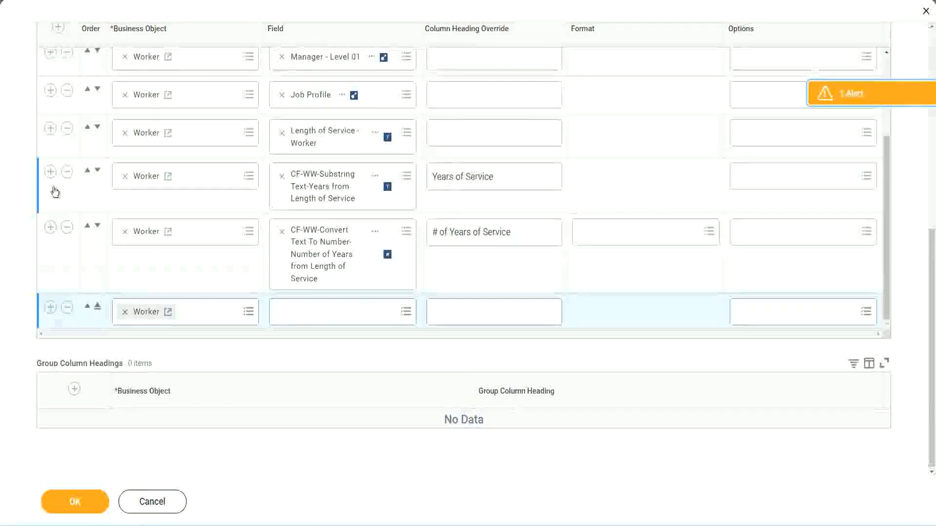
click(68, 173)
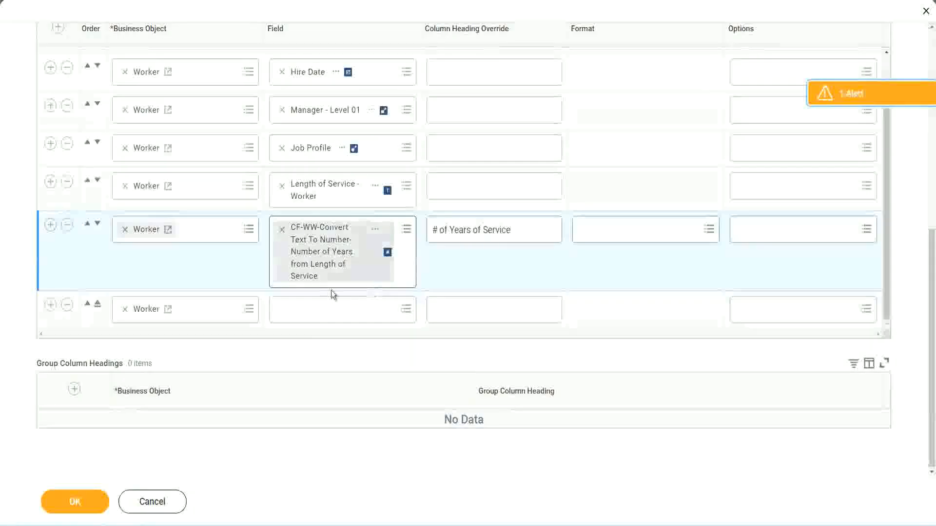
Set the new Worker row's field to CF-WW-Eval Exp-Derive Experience Bands from Years of Service with heading override Experience Bands, and save the report.
click(306, 312)
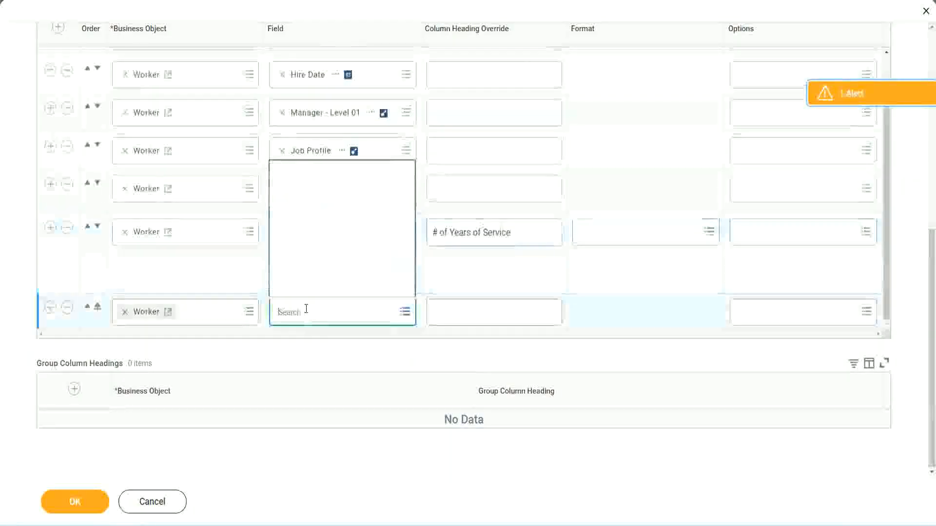
key(ctrl+v)
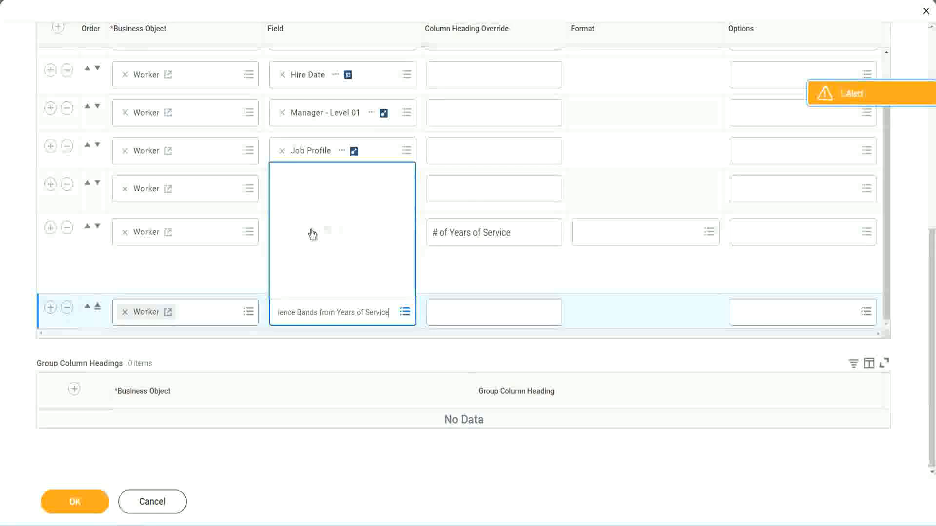
click(477, 280)
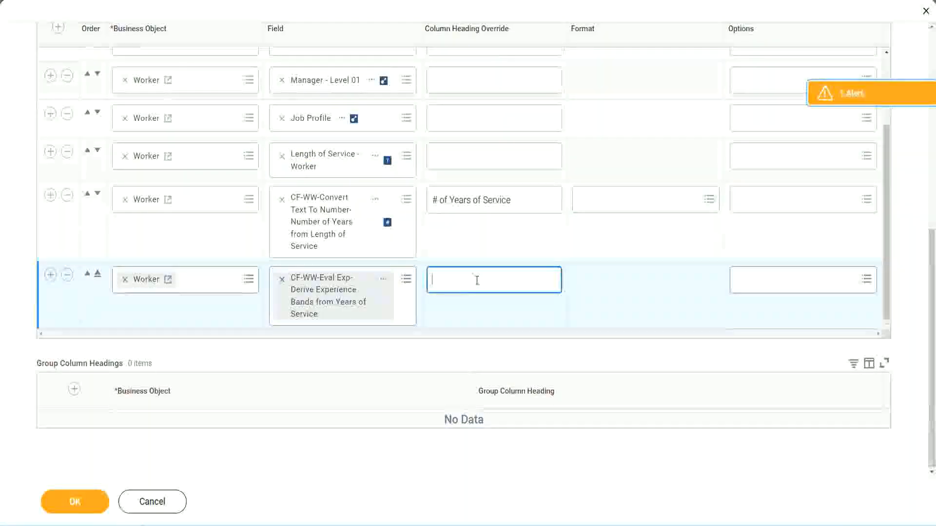
text(Experience B)
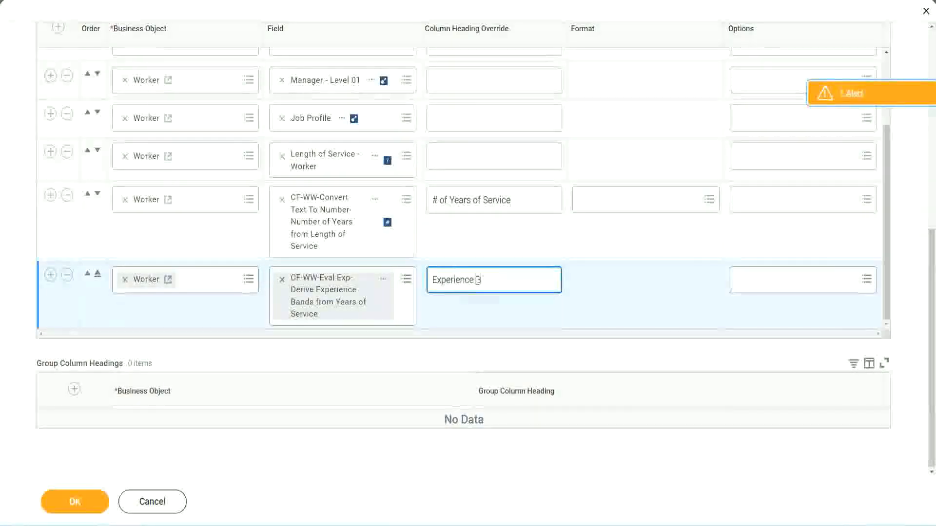
text(ands)
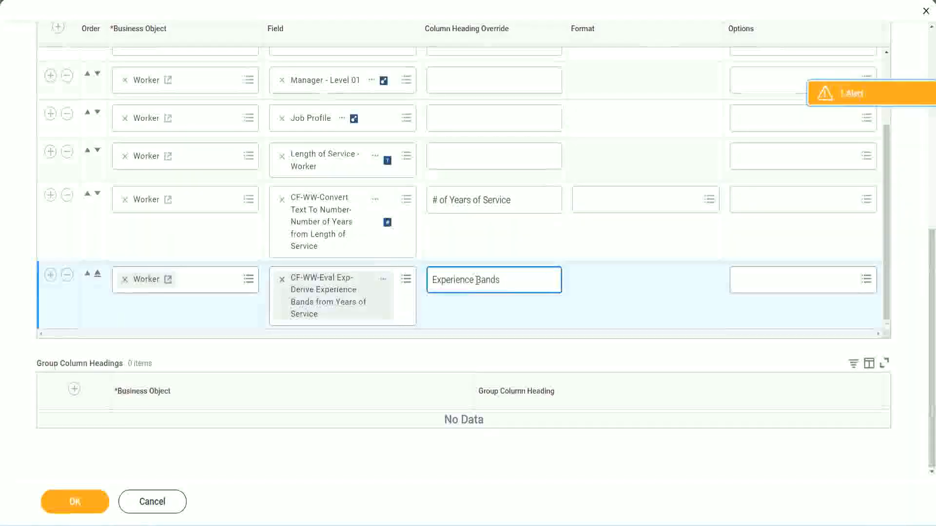
click(87, 504)
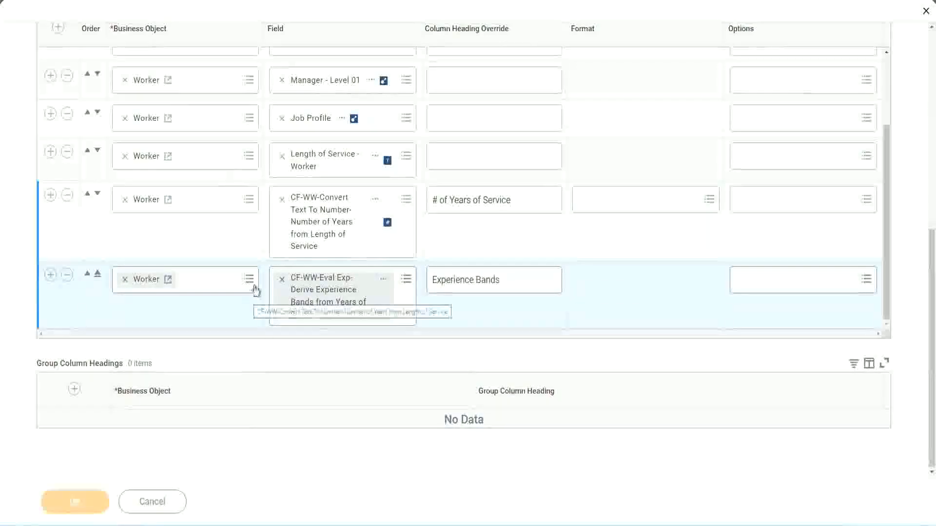
Run the WW Employee Details report with the worker type prompts left blank.
scroll(272, 351, down, 5)
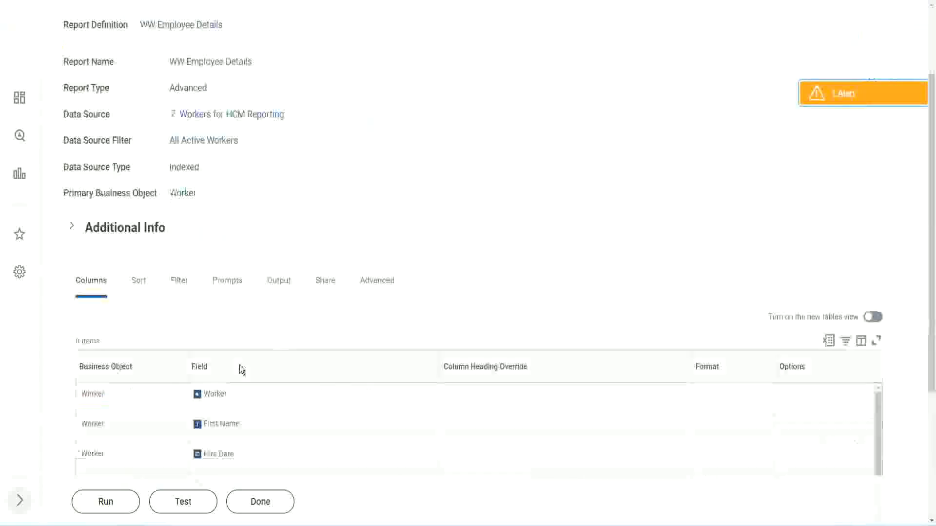
click(105, 501)
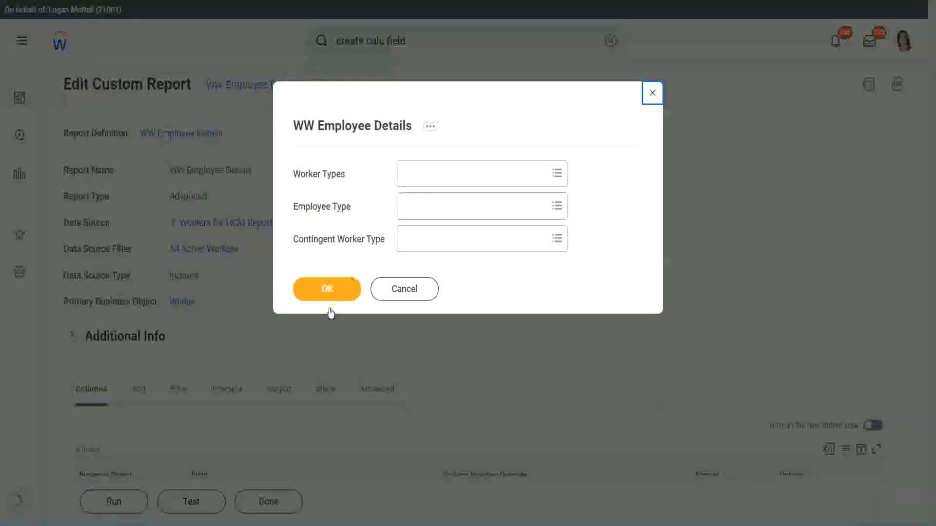
click(344, 286)
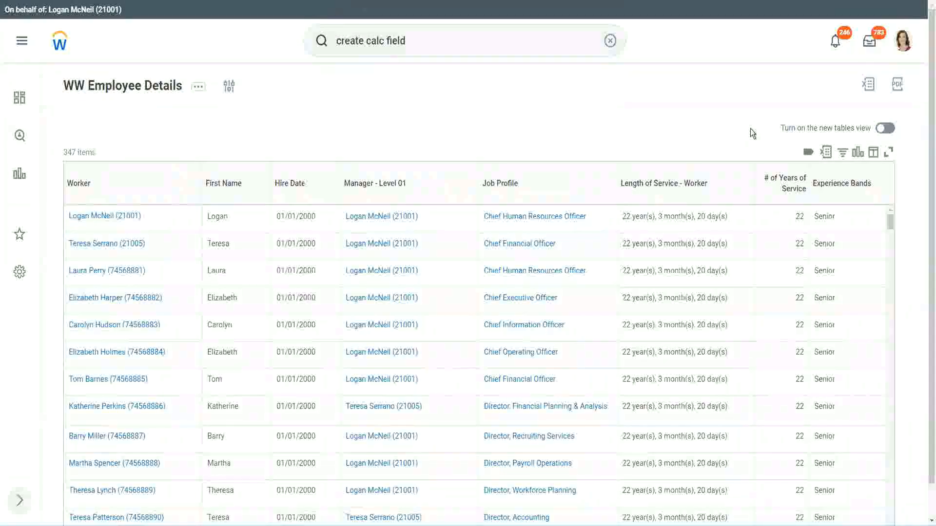
Check the first row's years of service and experience band against the year ranges listed in the Notepad++ notes.
scroll(751, 130, down, 1)
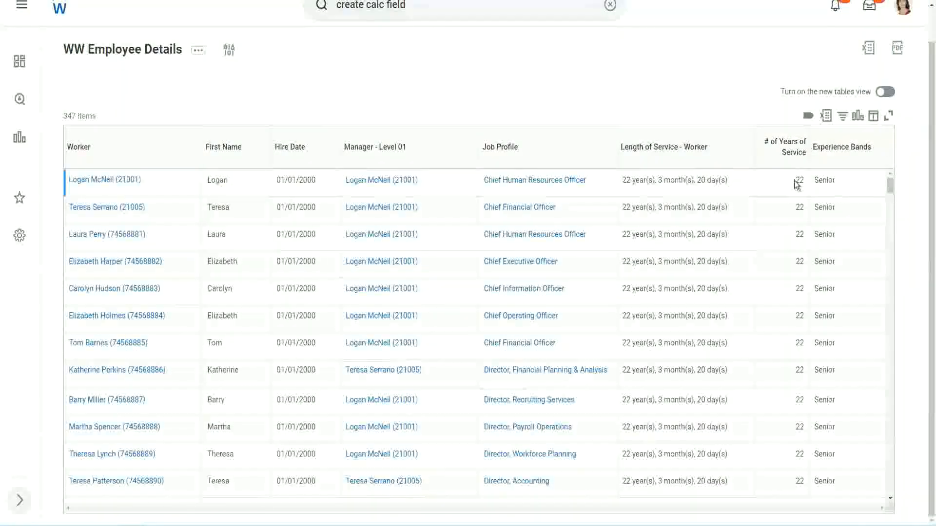
drag(796, 184, 806, 184)
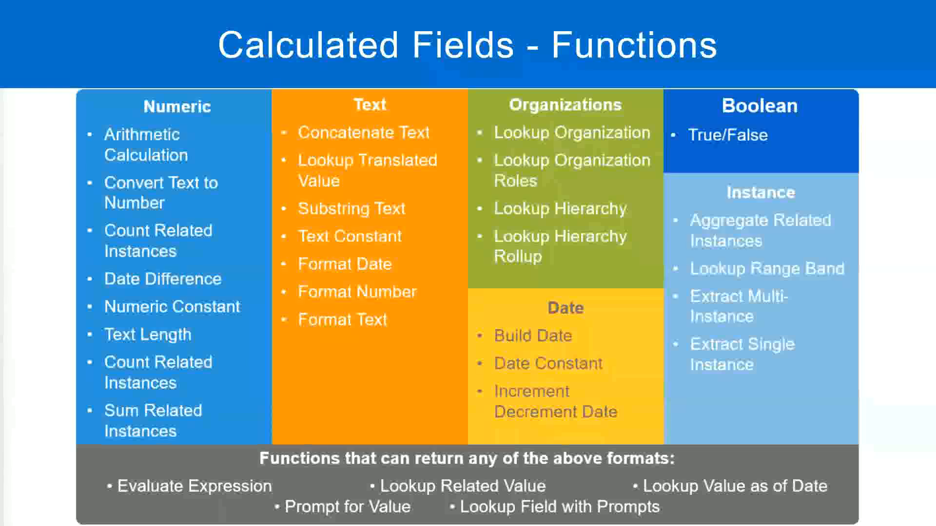
key(alt+Tab)
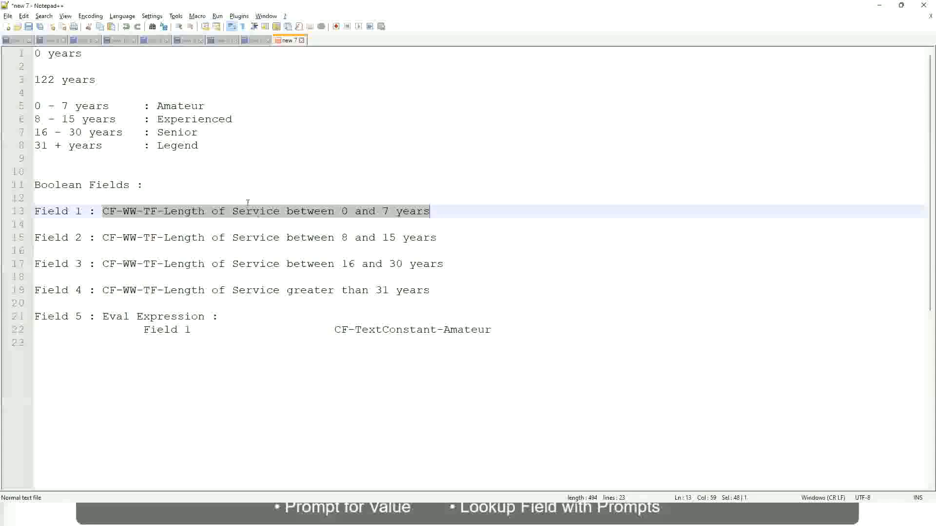
click(142, 170)
click(161, 132)
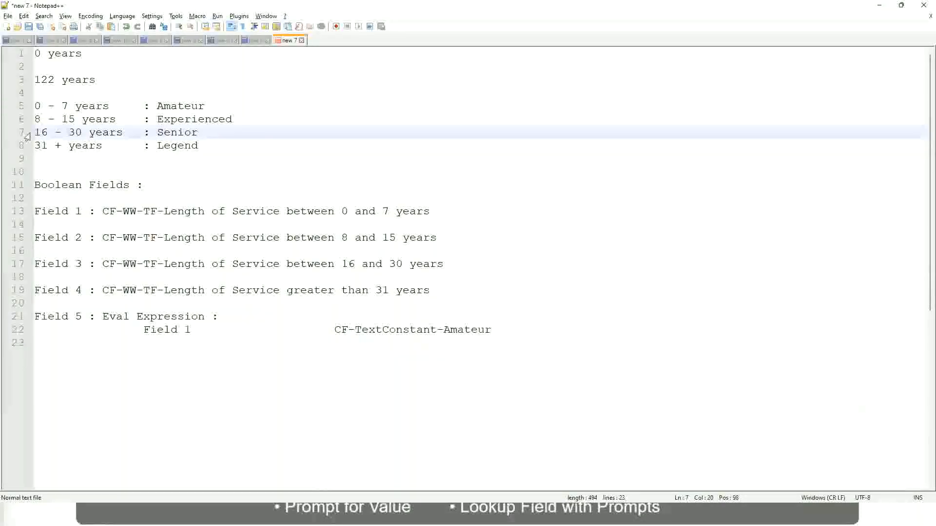
drag(34, 133, 127, 139)
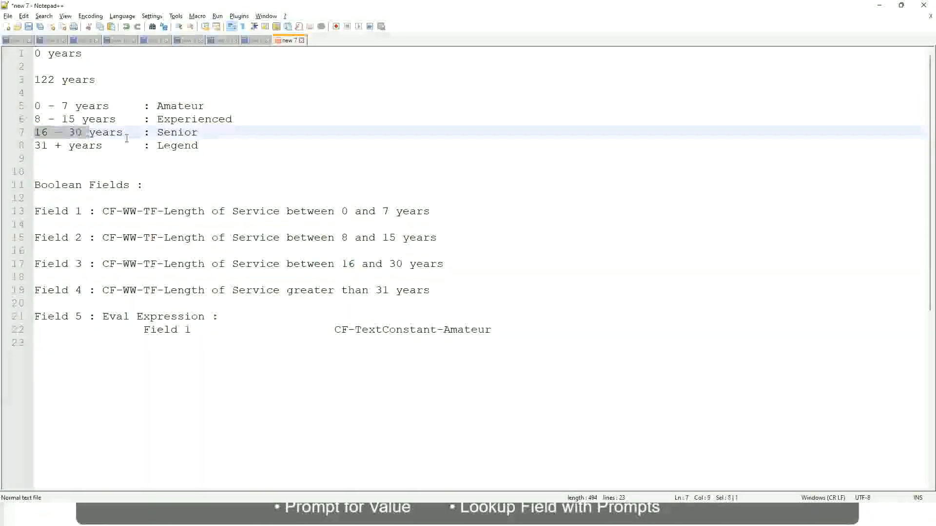
double_click(173, 133)
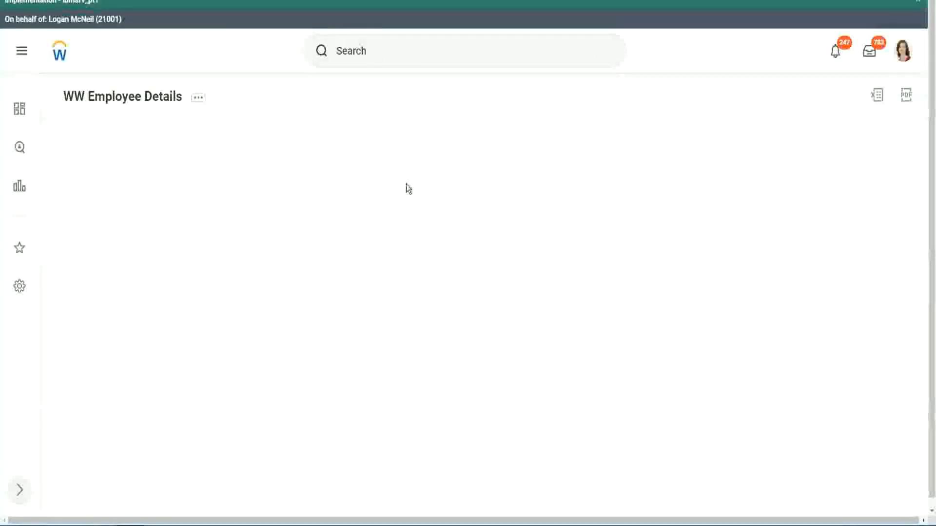
Return to the WW Employee Details report in Workday and compare the years of service with the experience bands across its rows.
scroll(807, 294, down, 2)
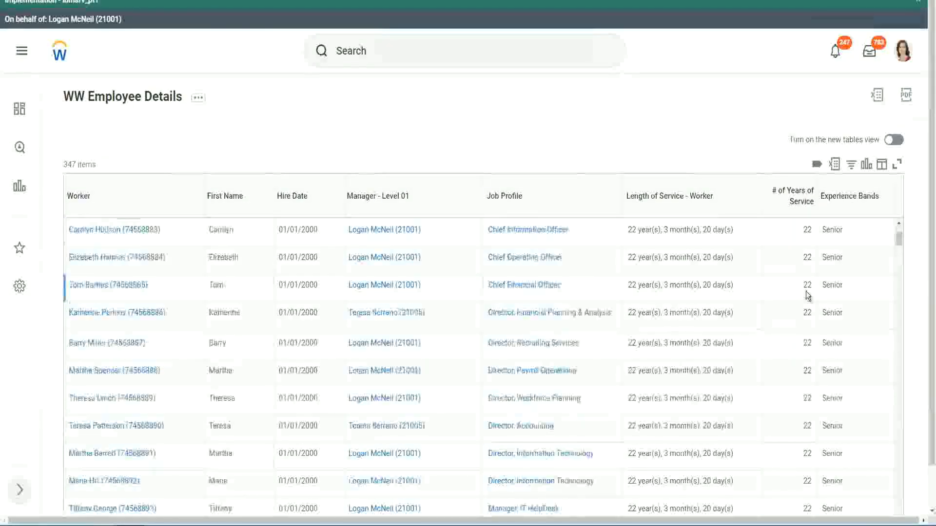
scroll(807, 295, down, 5)
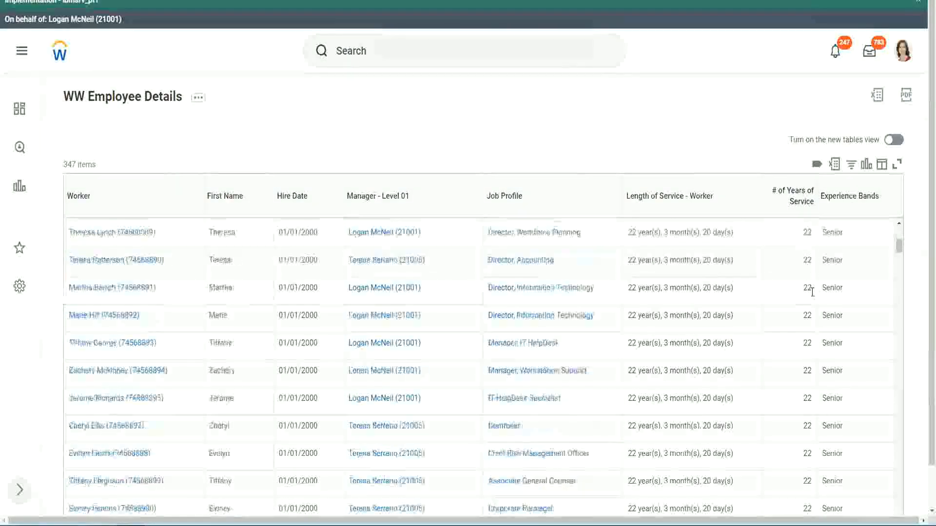
scroll(815, 323, down, 5)
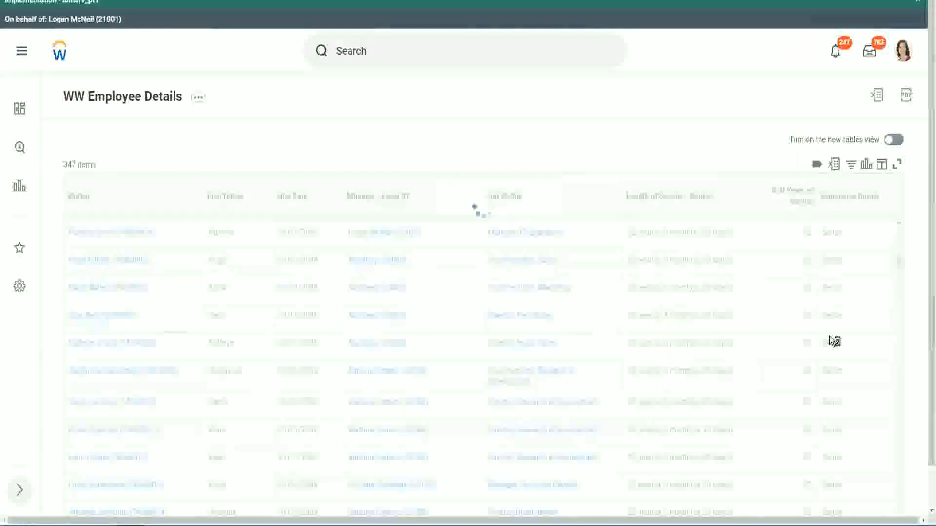
scroll(829, 336, down, 1)
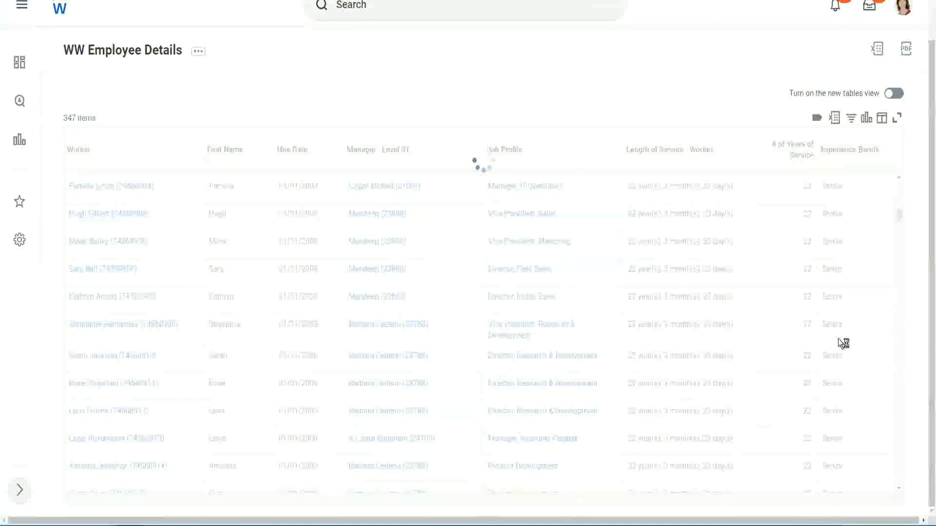
scroll(867, 274, down, 5)
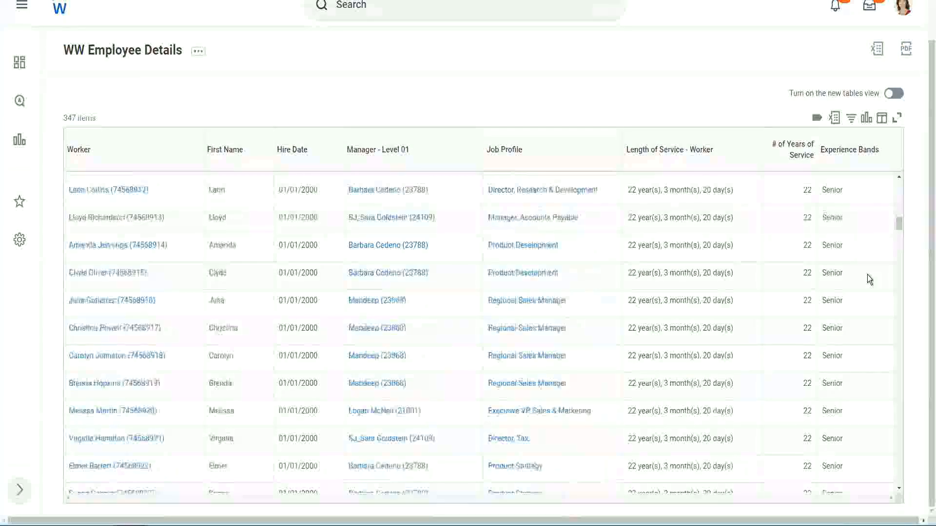
scroll(868, 275, down, 3)
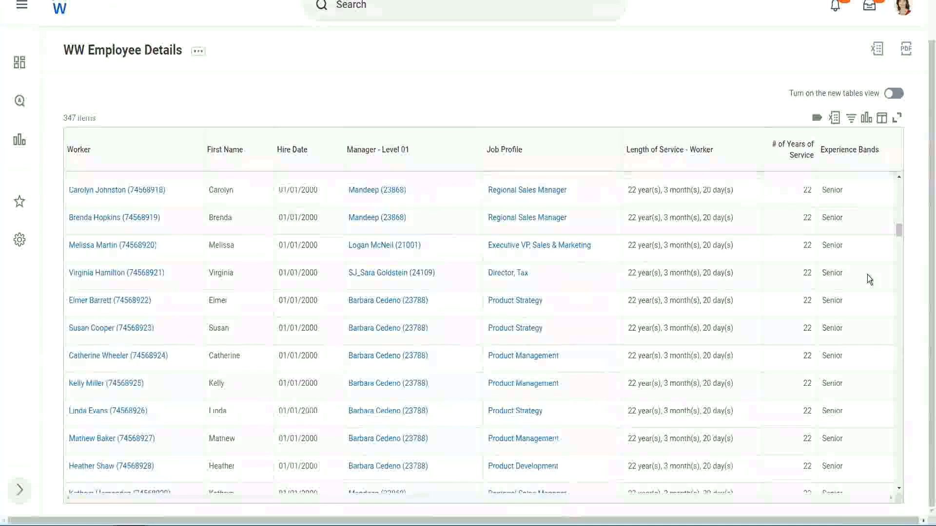
scroll(867, 274, down, 5)
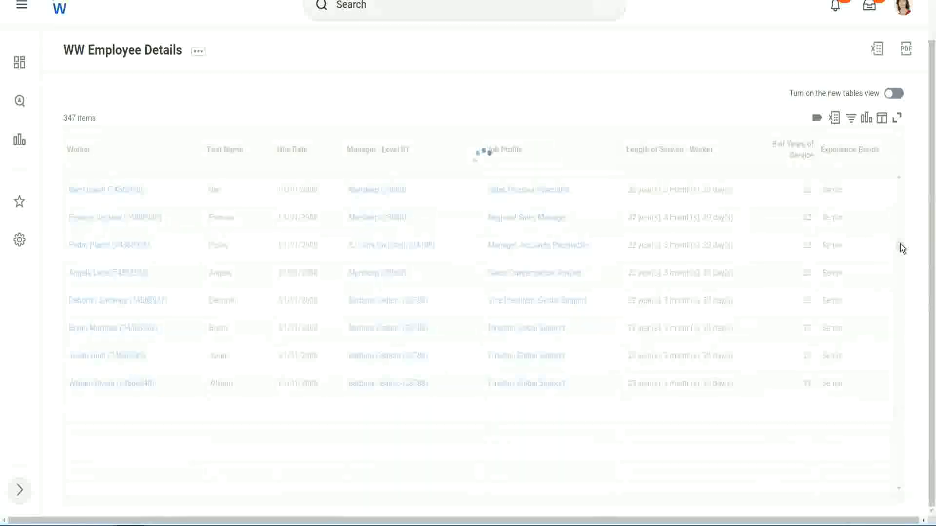
Filter the Experience Bands column for values containing Amateur.
click(854, 159)
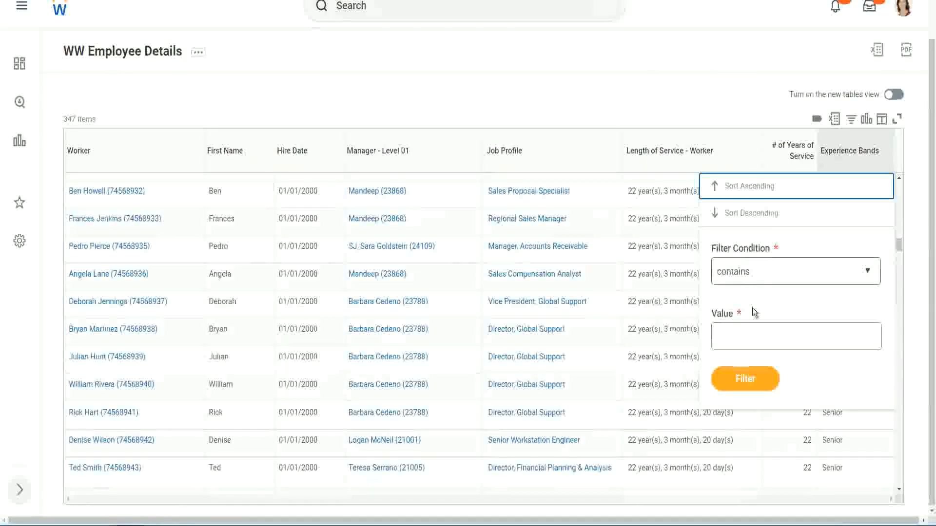
click(742, 327)
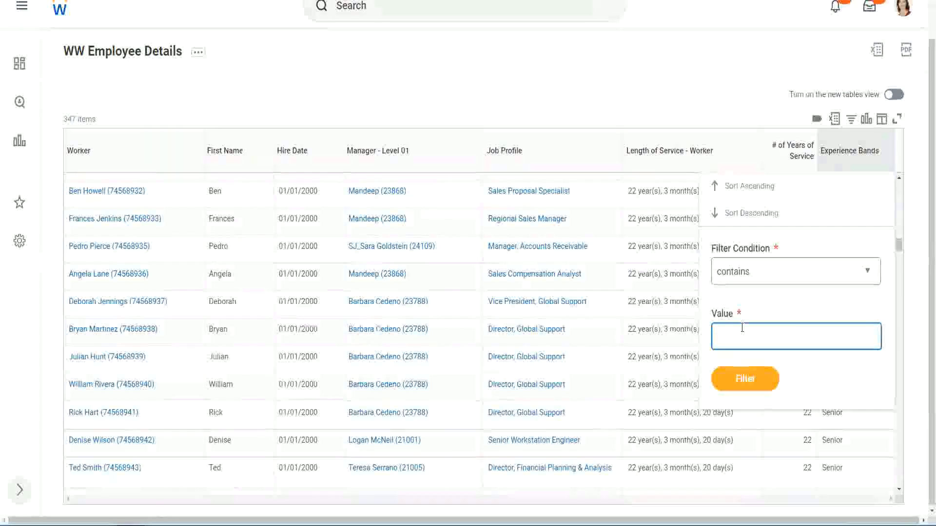
text(Amate)
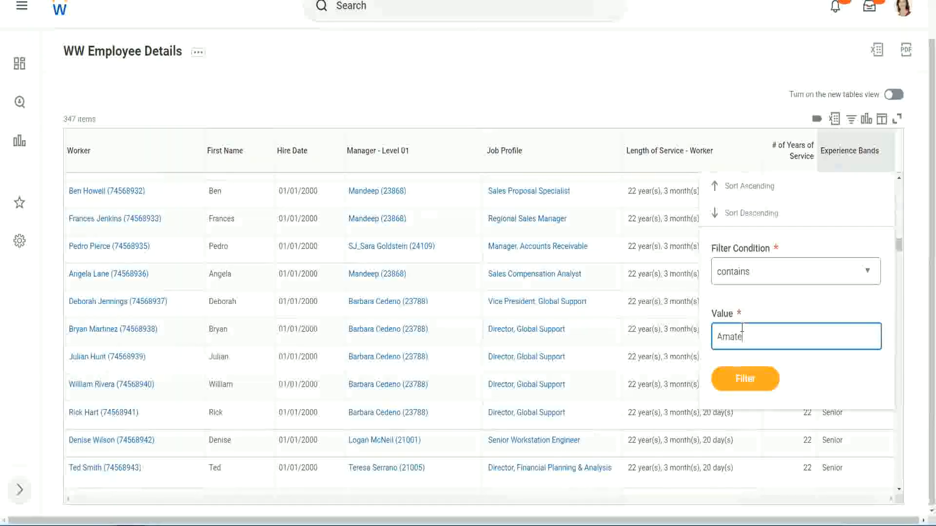
text(ur)
click(738, 384)
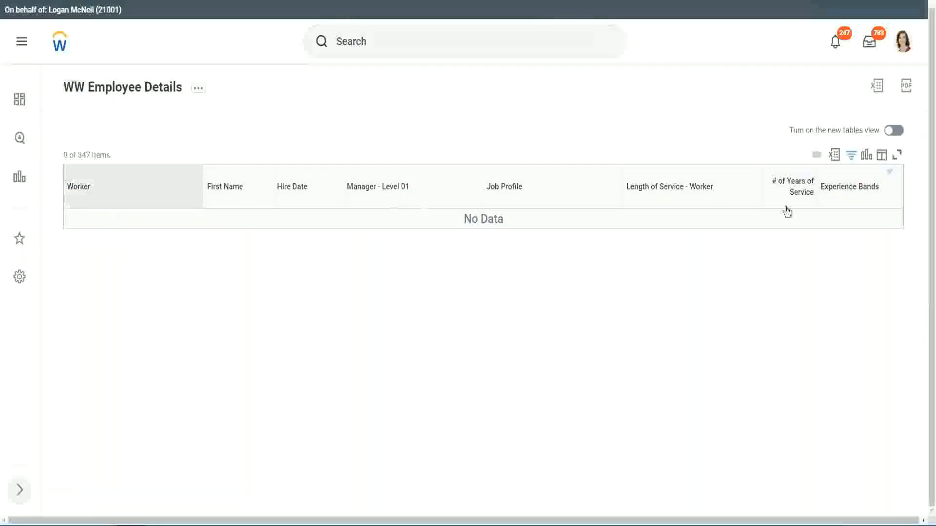
Change the Experience Bands column filter to show Legend workers.
click(848, 189)
click(777, 320)
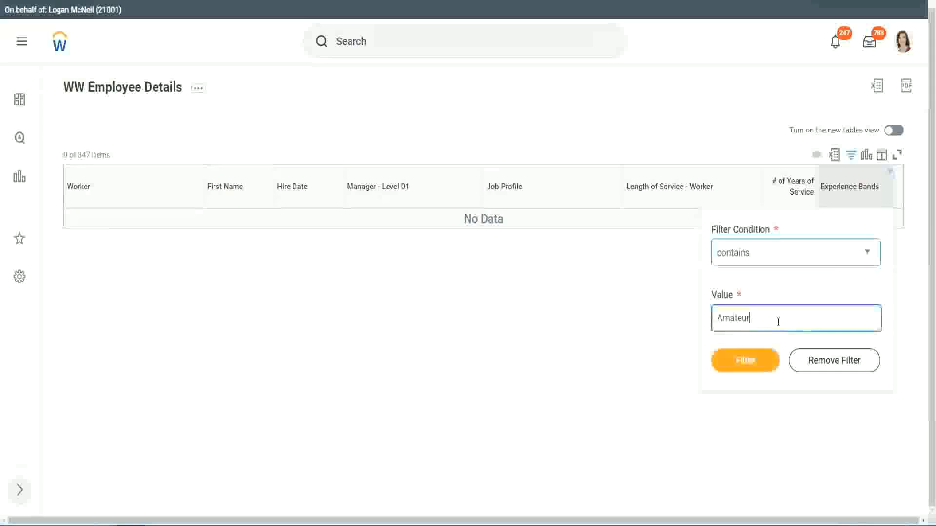
drag(688, 323, 670, 323)
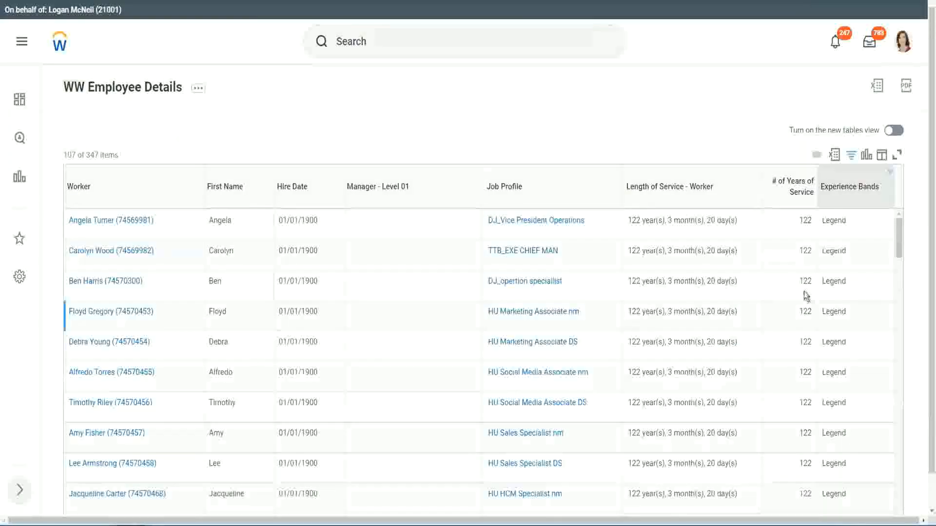
Examine the hire dates and years of service of the filtered Legend workers down to the end of the report.
scroll(804, 291, down, 15)
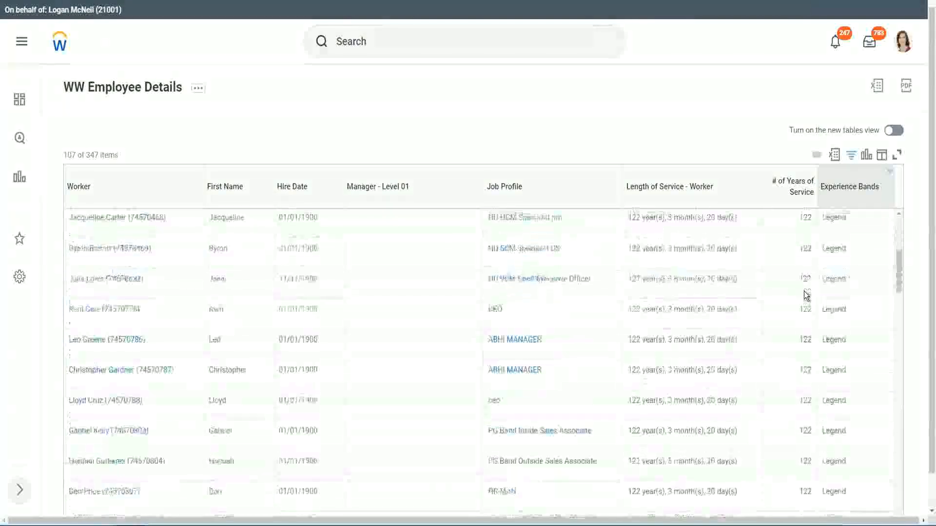
scroll(803, 291, down, 3)
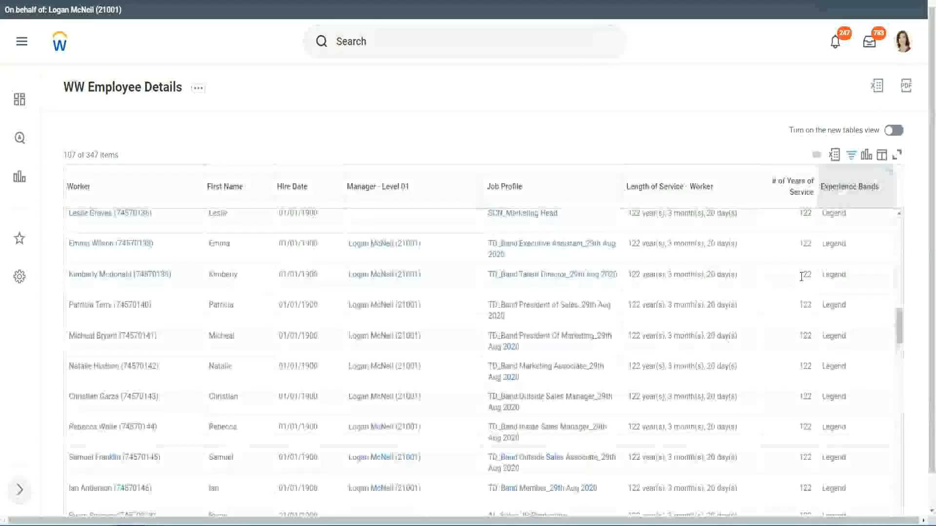
scroll(802, 282, down, 10)
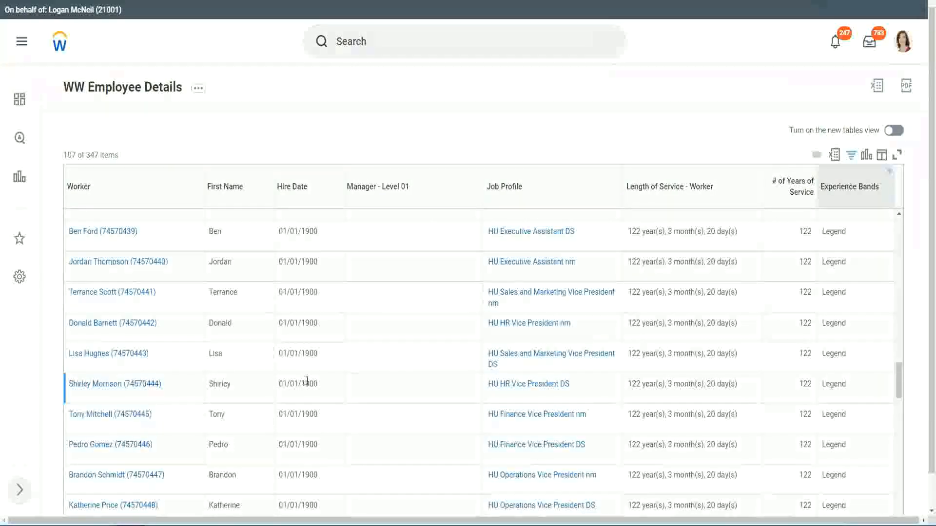
double_click(309, 384)
scroll(796, 367, down, 5)
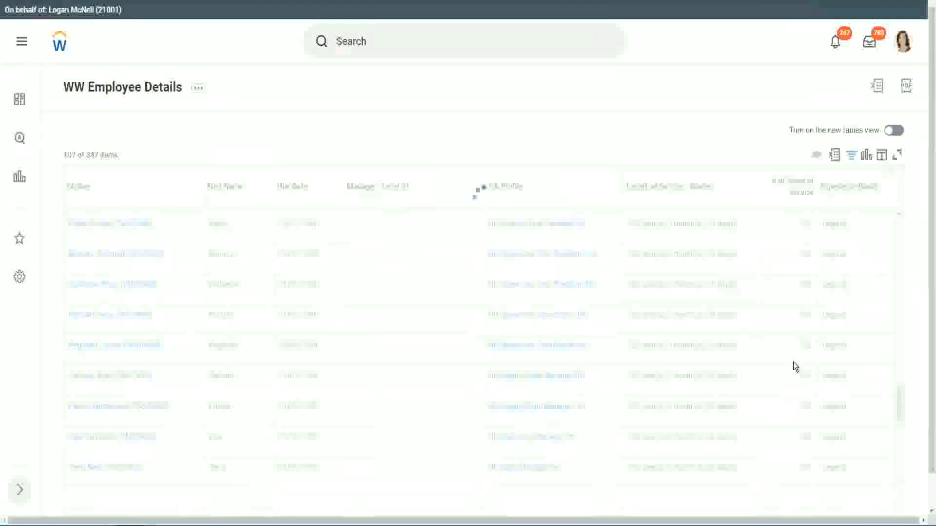
scroll(794, 366, down, 5)
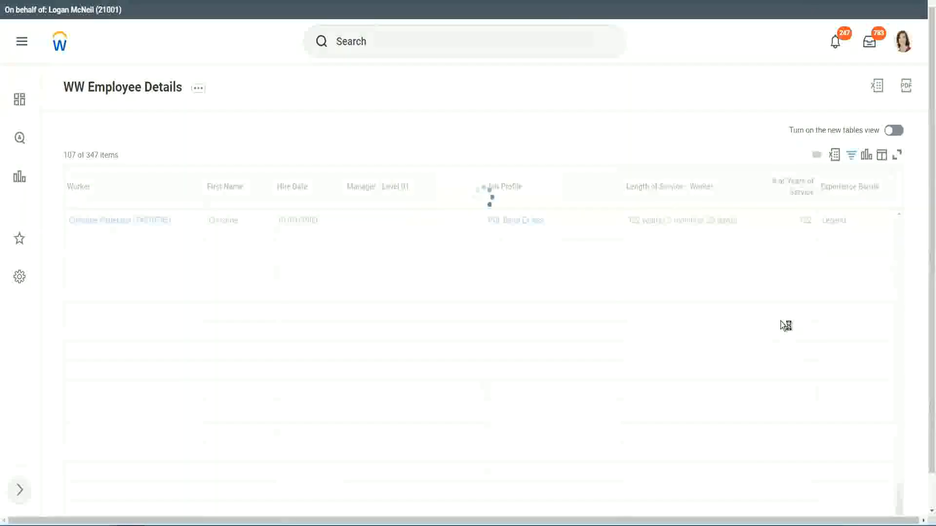
scroll(783, 327, down, 5)
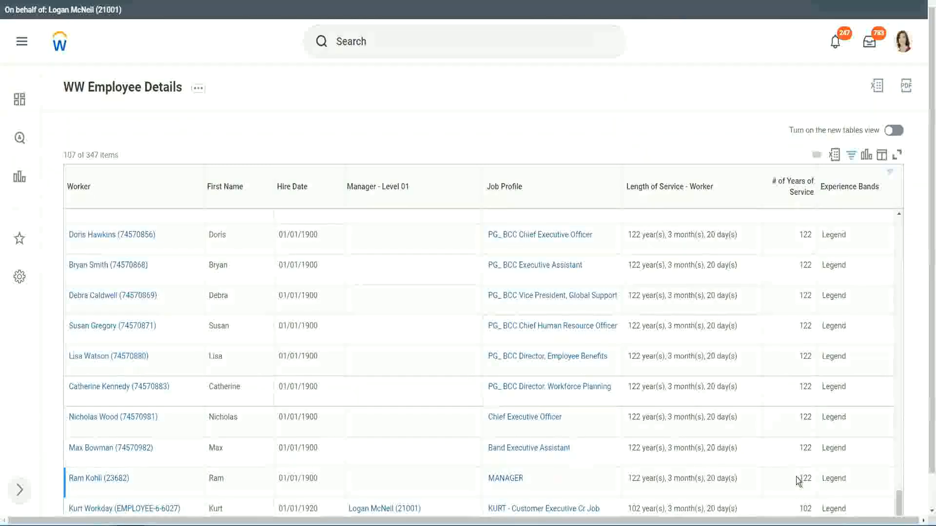
double_click(805, 509)
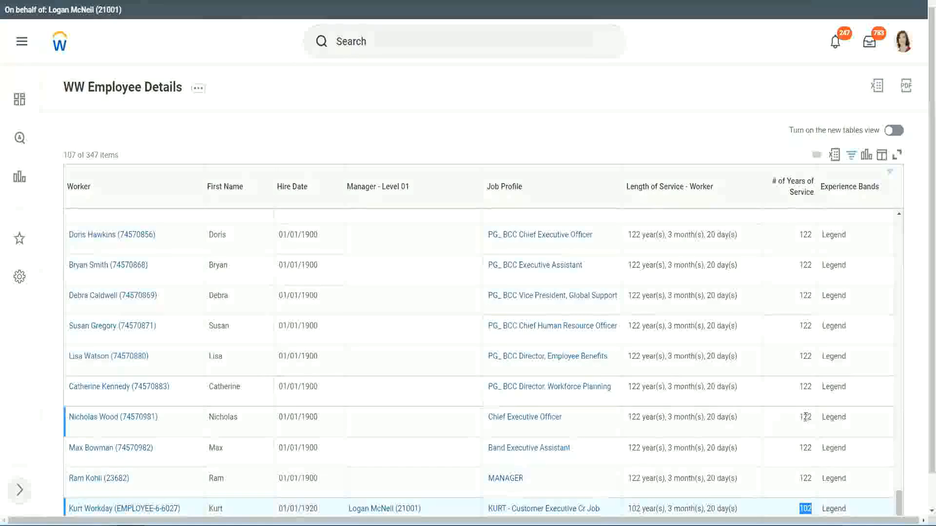
Check the years of service against the Legend band for the workers at the end of the filtered report.
drag(804, 417, 812, 417)
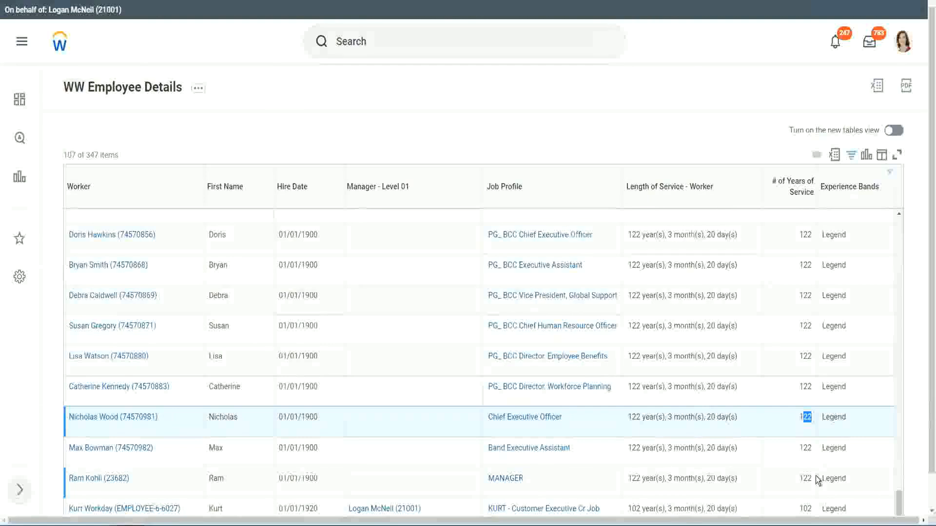
click(785, 388)
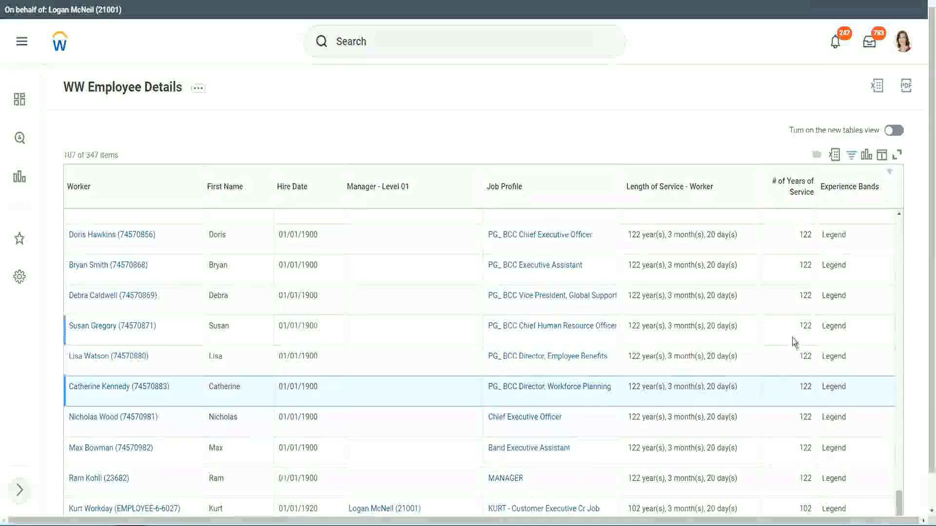
click(788, 266)
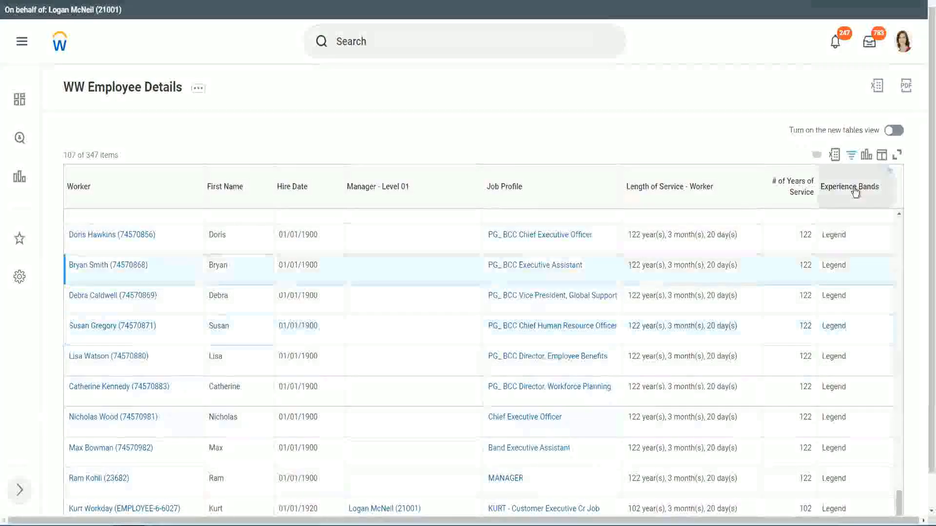
Change the Experience Bands column filter to values containing Experienced.
click(858, 210)
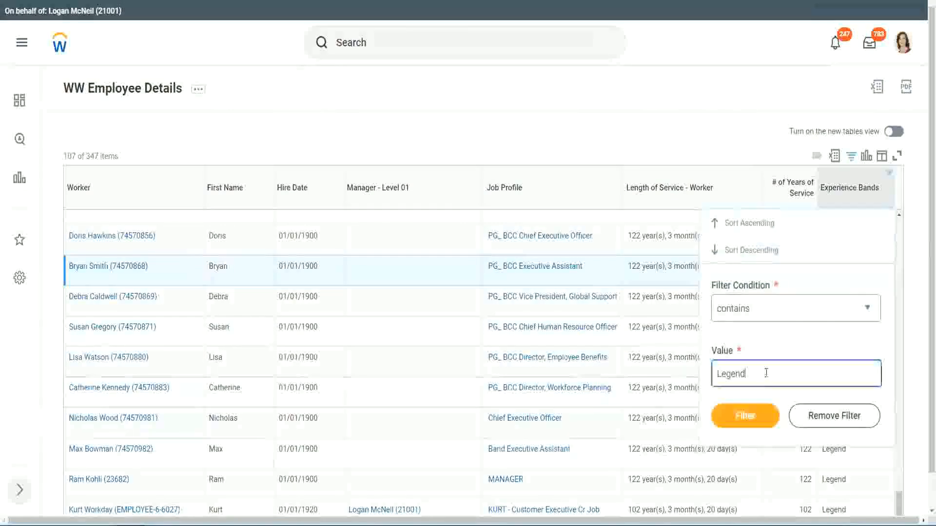
double_click(733, 373)
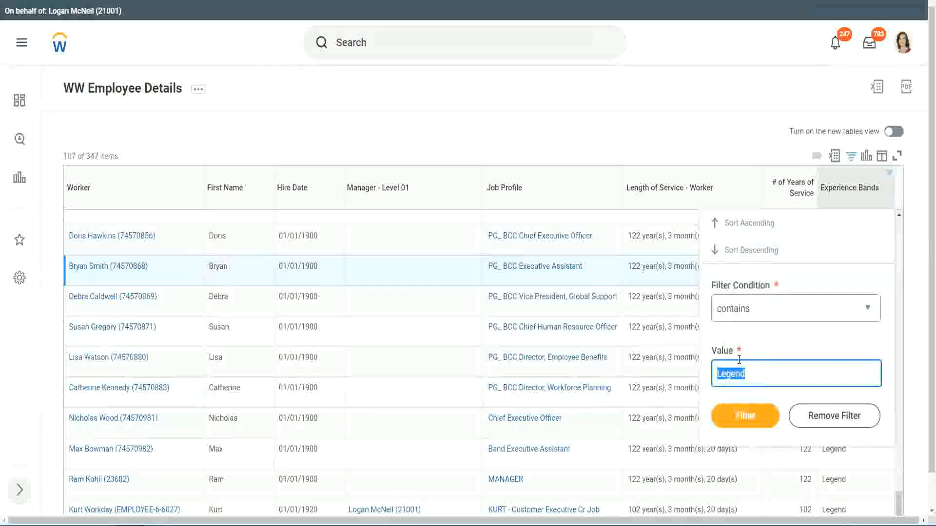
text(Ex)
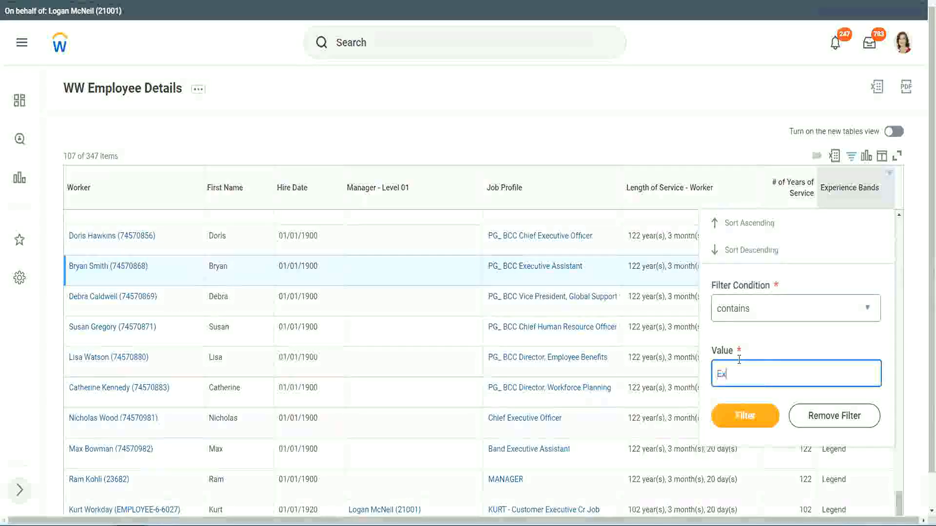
text(perienced)
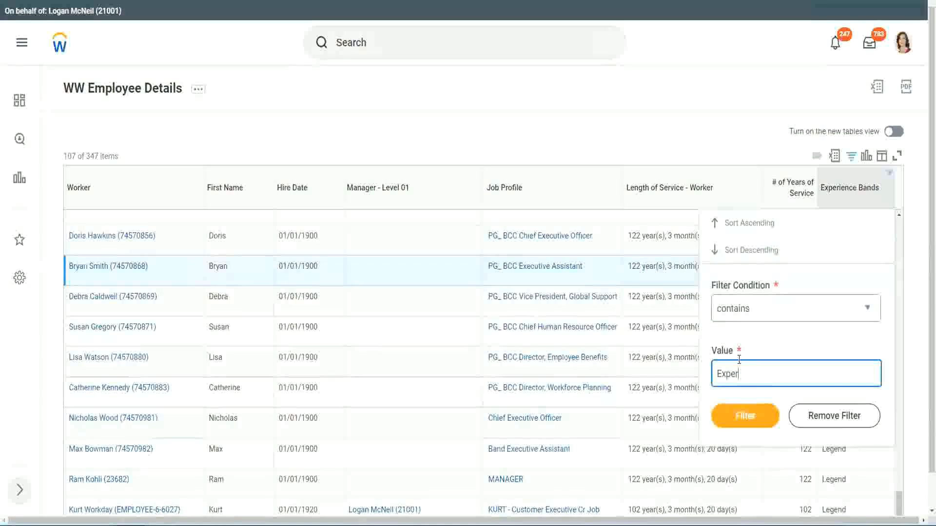
click(744, 422)
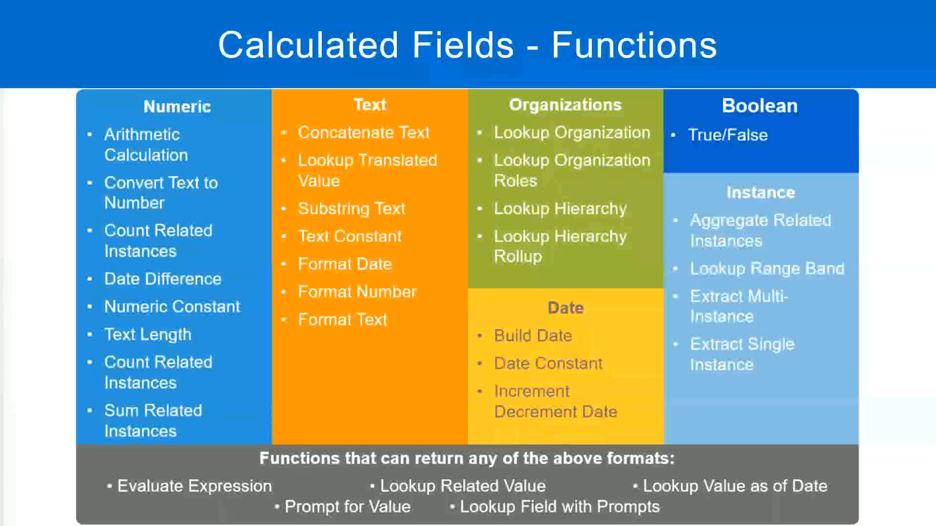
Switch to the Notepad++ notes and review the 8 - 15 years range defined for the Experienced band.
key(alt+Tab)
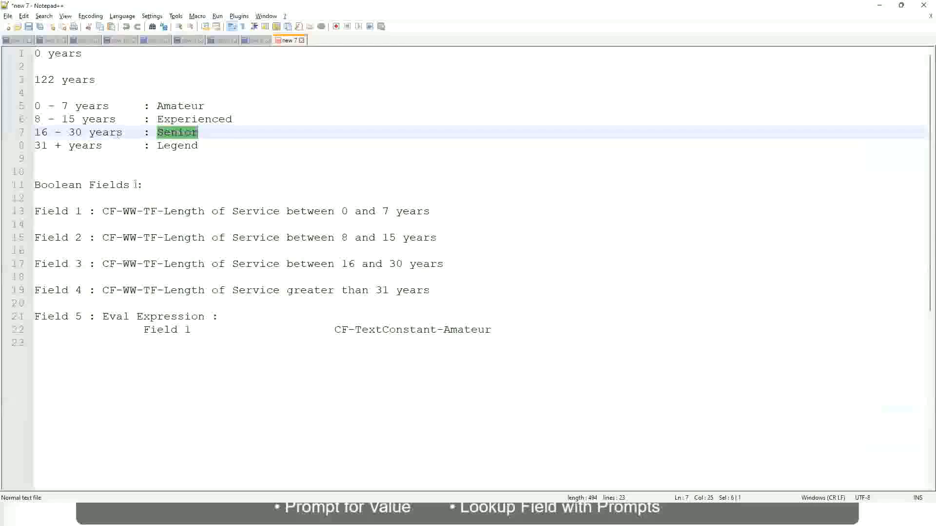
drag(42, 120, 74, 119)
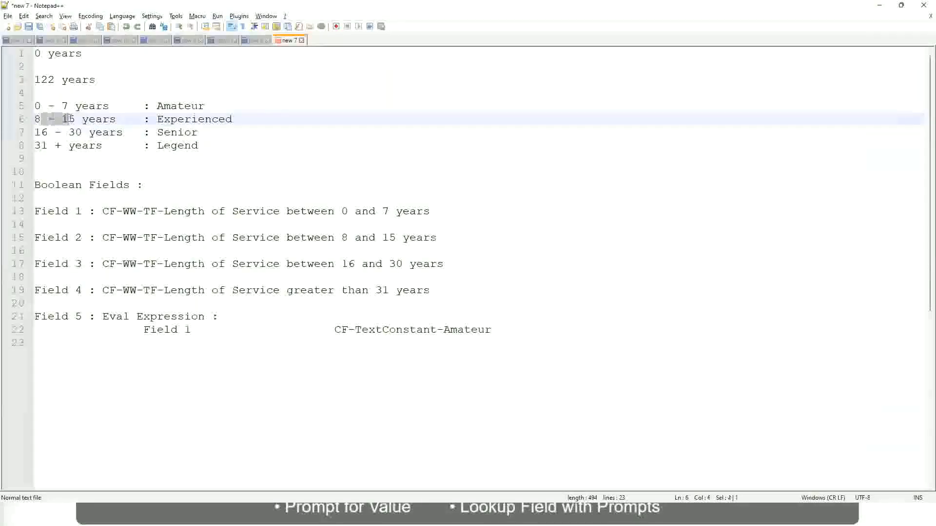
click(76, 120)
click(108, 120)
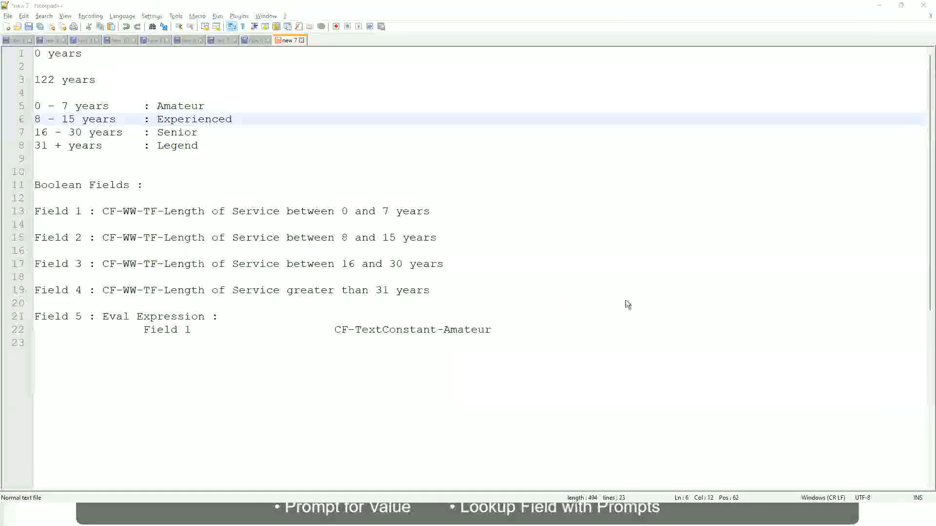
Return to the WW Employee Details report in Workday and compare years of service with the band across the filtered Experienced workers.
key(alt+Tab)
scroll(810, 361, down, 4)
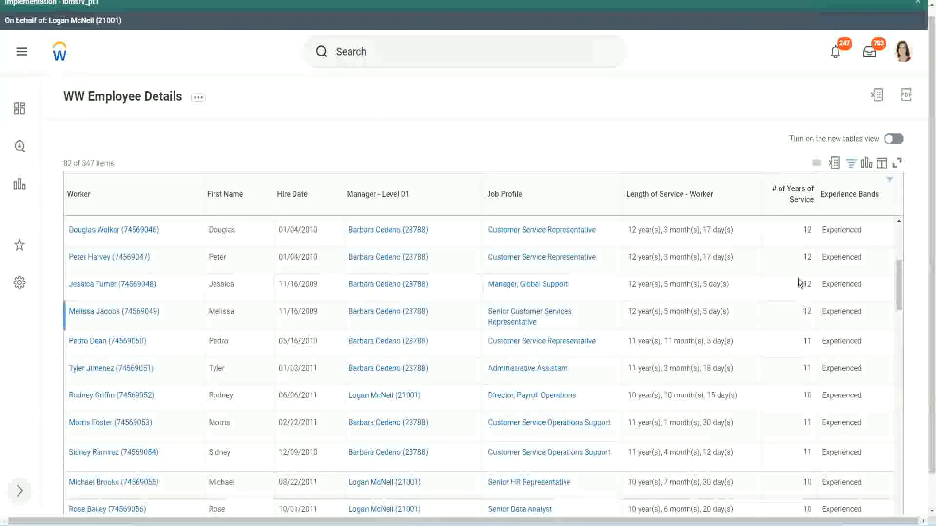
double_click(808, 257)
double_click(841, 259)
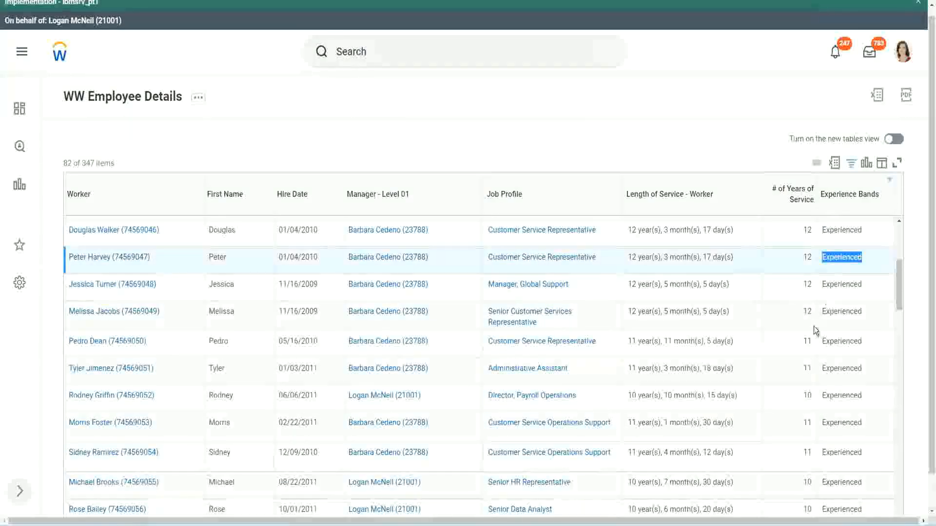
scroll(811, 341, down, 2)
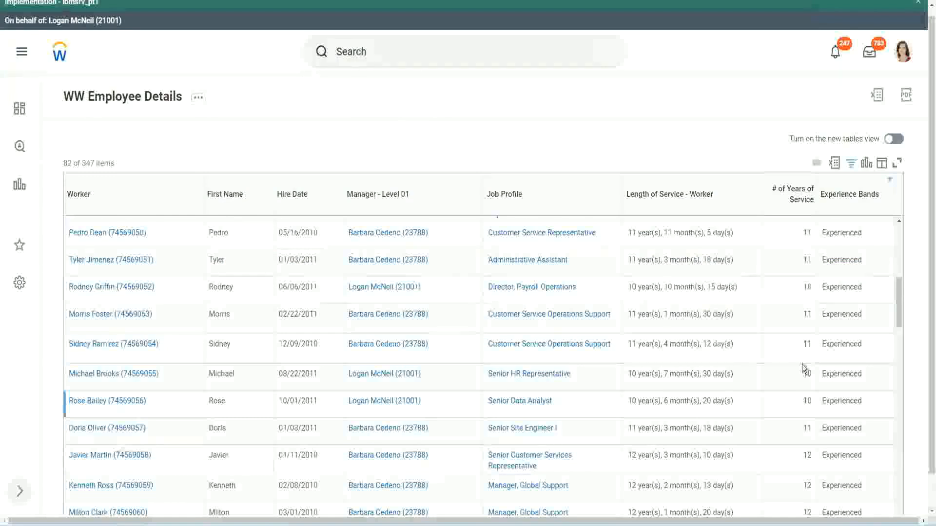
click(807, 344)
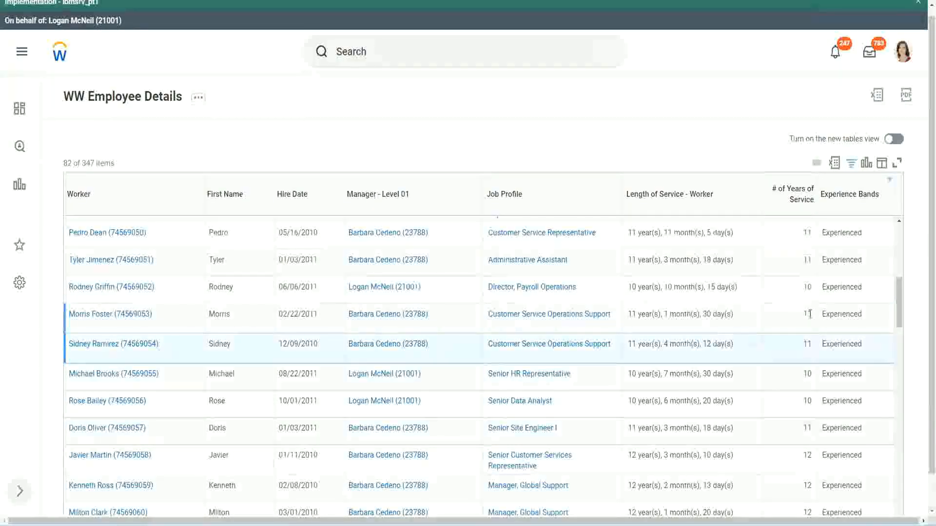
click(850, 312)
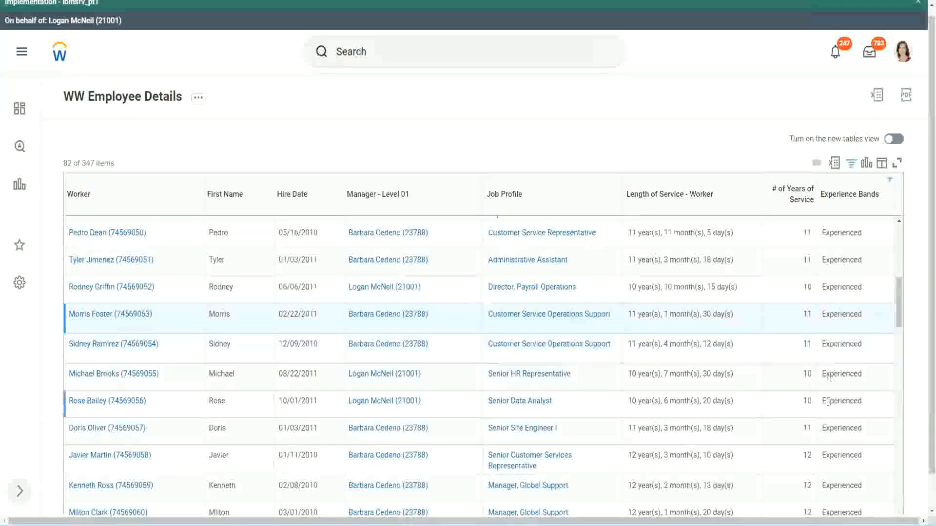
scroll(828, 402, down, 5)
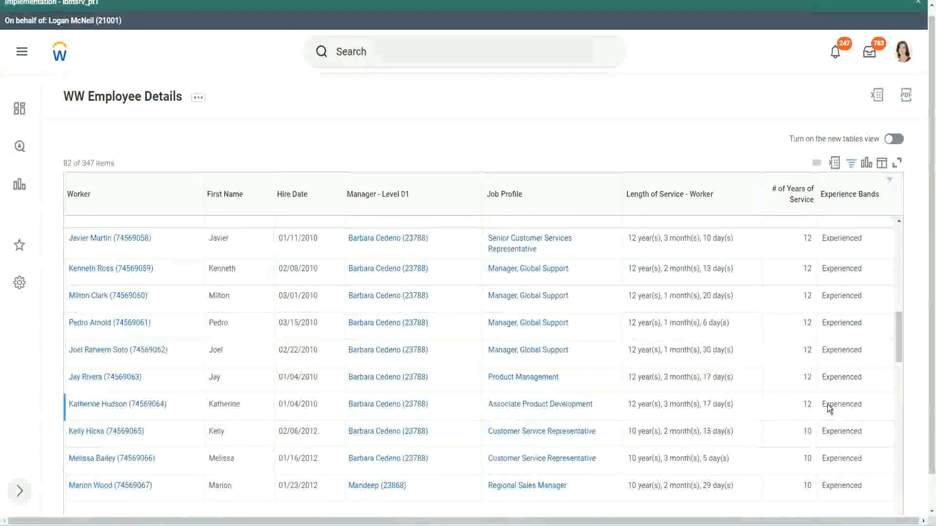